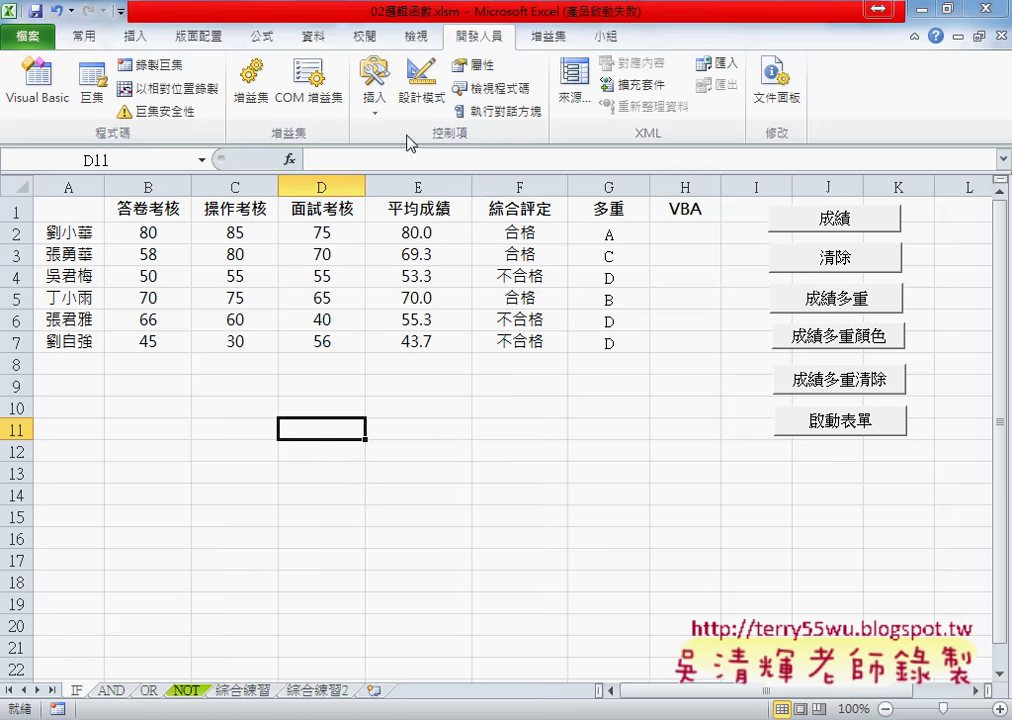
Launch the grade form and submit name XXX with scores 30, 50 and an out-of-range 120
{"action": "left_click", "coordinate": [808, 424]}
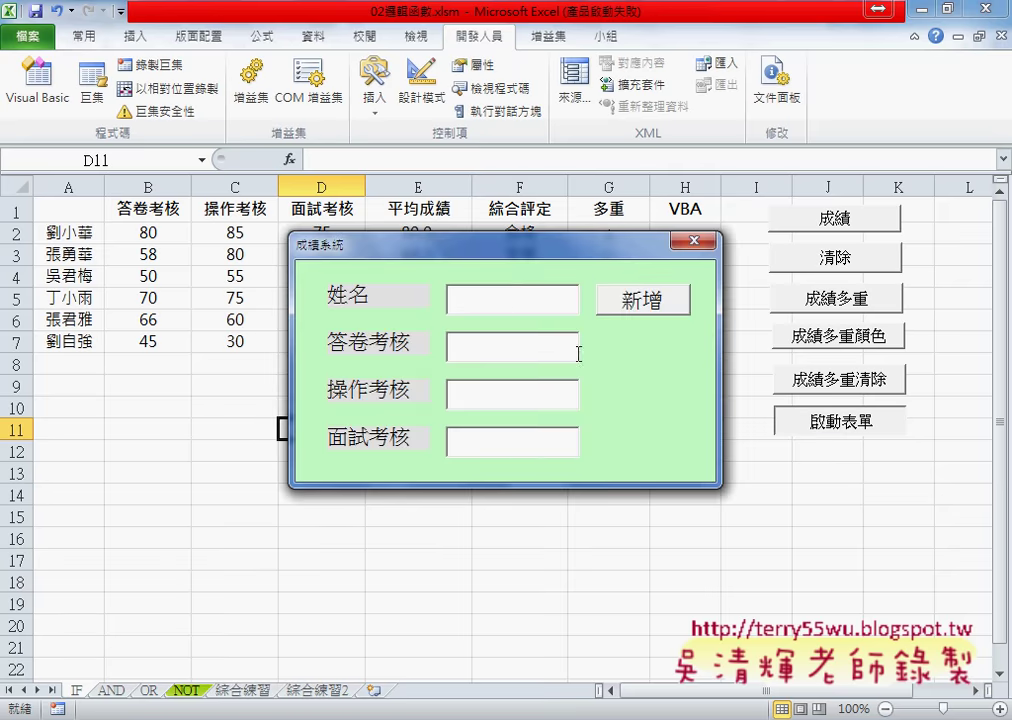
{"action": "left_click_drag", "start_coordinate": [524, 255], "coordinate": [729, 122]}
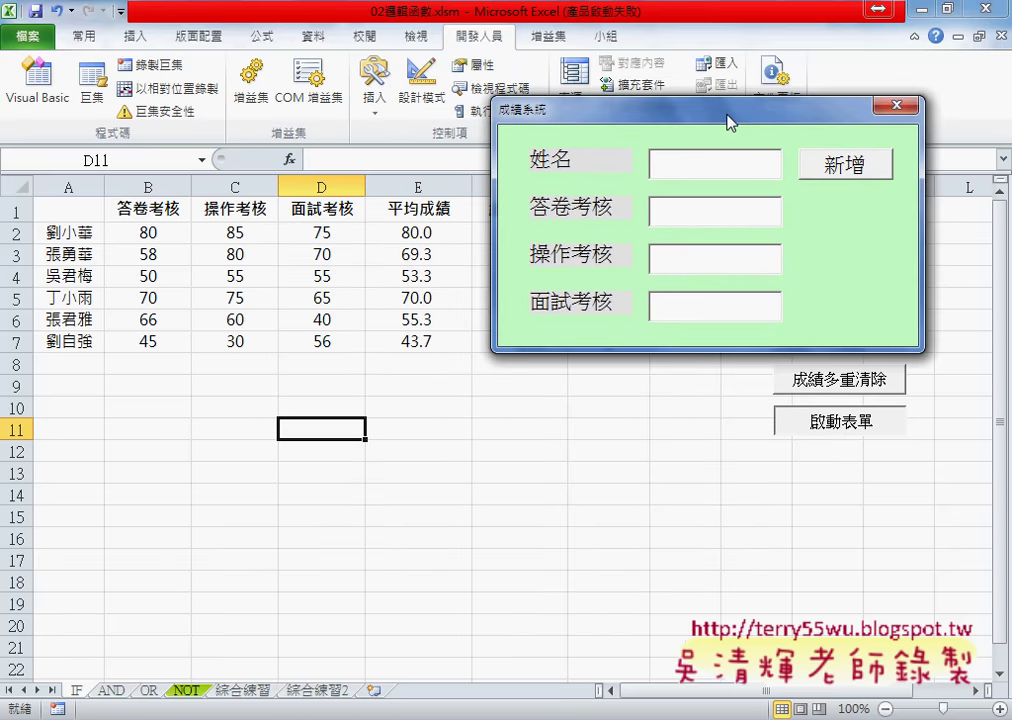
{"action": "type", "text": "XXX"}
{"action": "key", "text": "Tab"}
{"action": "type", "text": "30"}
{"action": "key", "text": "Tab"}
{"action": "type", "text": "50"}
{"action": "key", "text": "Tab"}
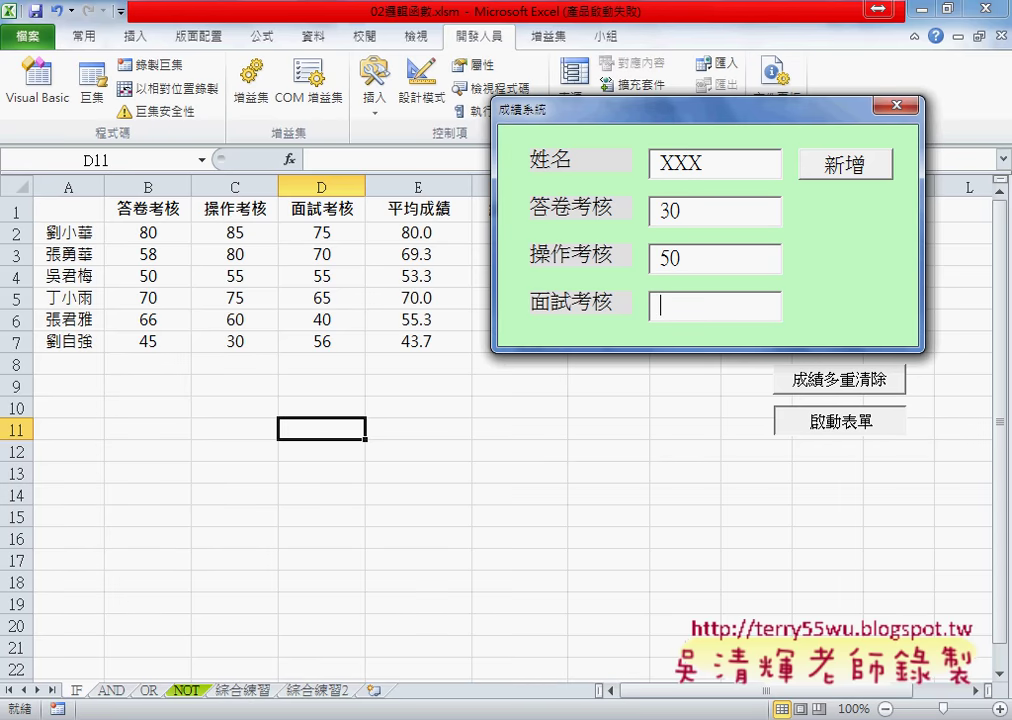
{"action": "type", "text": "120"}
{"action": "key", "text": "Tab"}
{"action": "key", "text": "Return"}
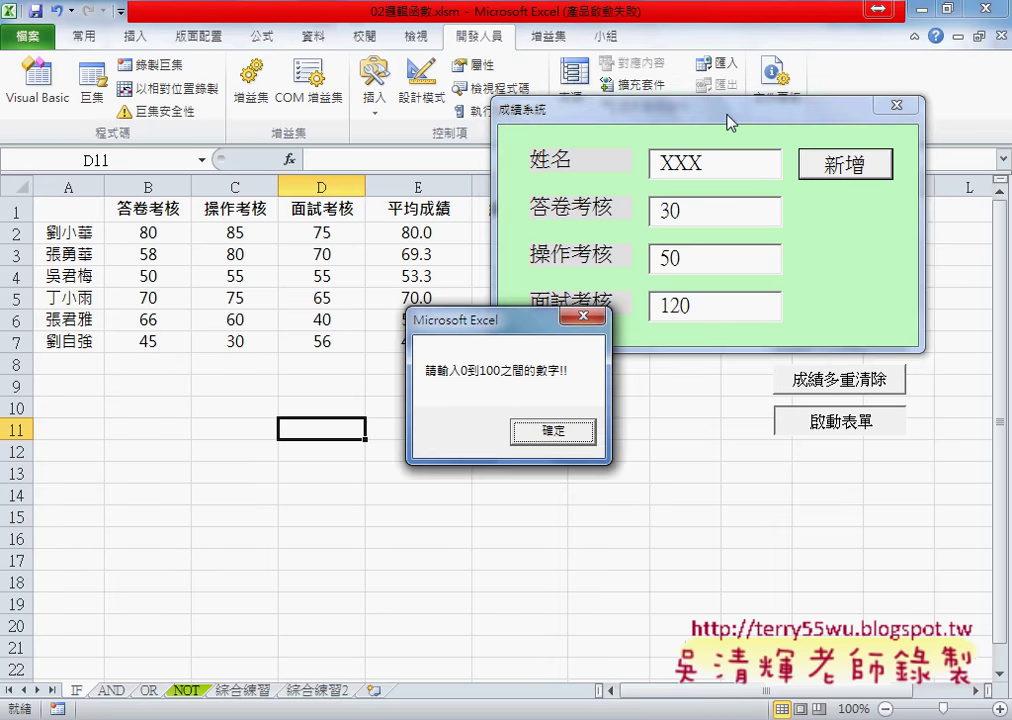
Dismiss the 0–100 warning and enter 12 as the 面試考核 score
{"action": "left_click", "coordinate": [557, 434]}
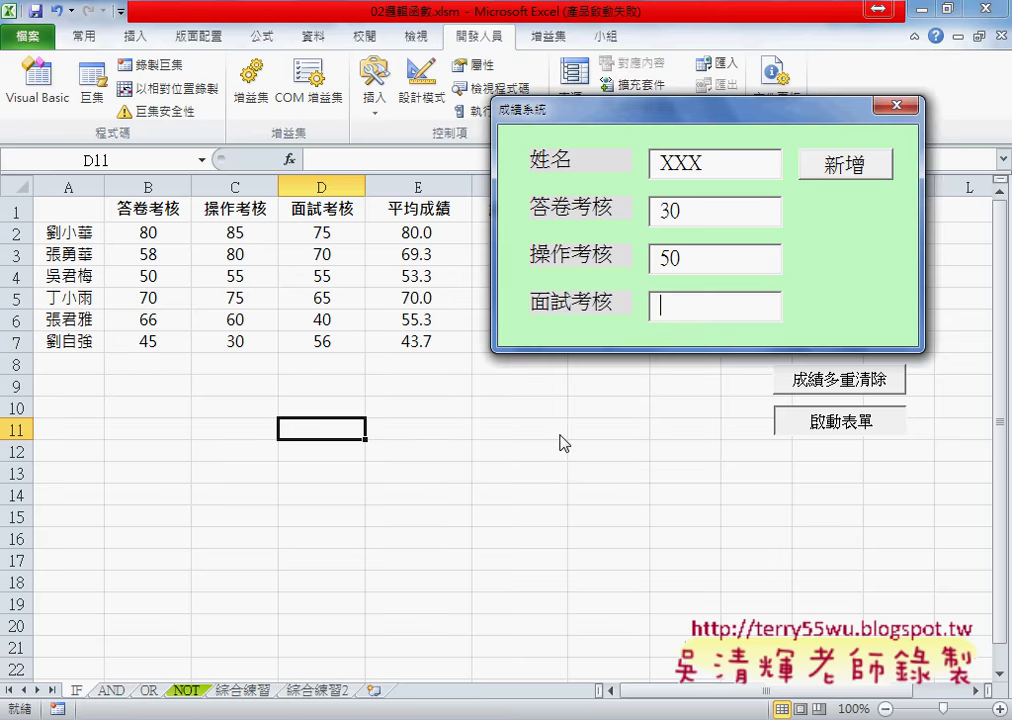
{"action": "type", "text": "12"}
{"action": "left_click", "coordinate": [709, 265]}
{"action": "left_click", "coordinate": [718, 224]}
{"action": "key", "text": "Tab"}
{"action": "key", "text": "Tab"}
{"action": "left_click", "coordinate": [686, 304]}
Submit XXX's record so row 8 shows average 30.7, 不合格 and grade D
{"action": "left_click_drag", "start_coordinate": [662, 125], "coordinate": [617, 88]}
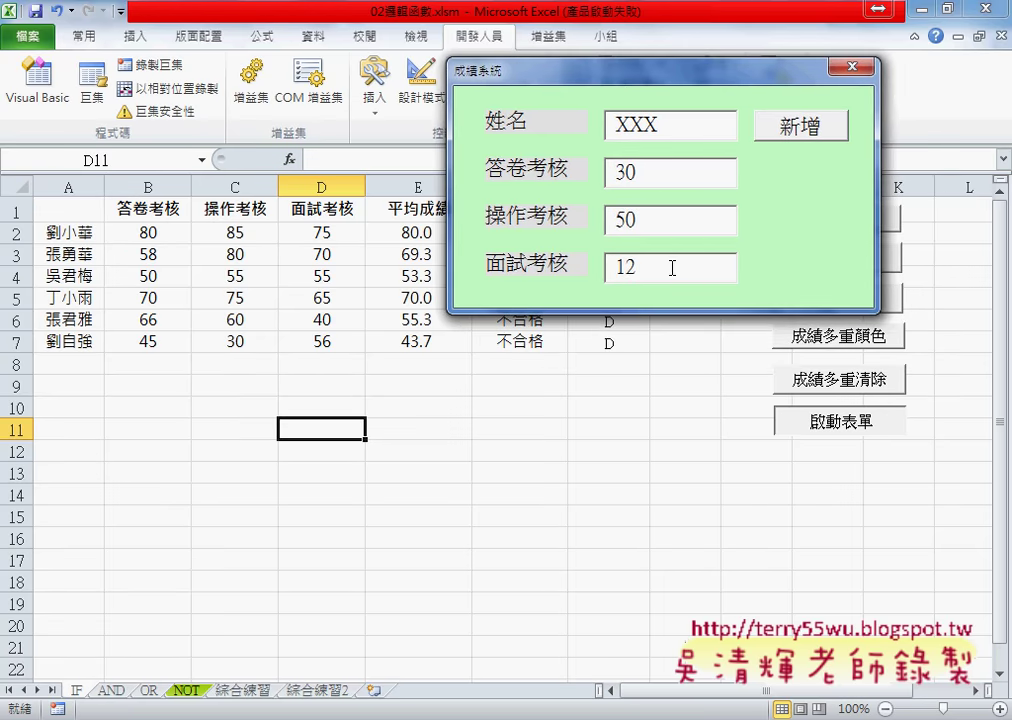
{"action": "key", "text": "Tab"}
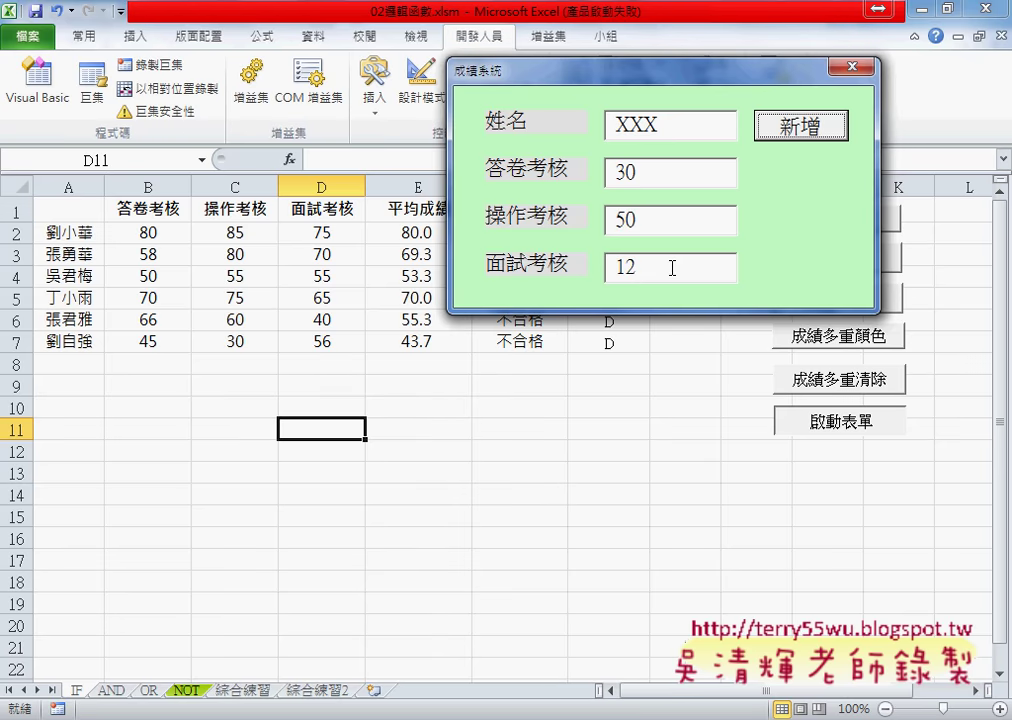
{"action": "key", "text": "Return"}
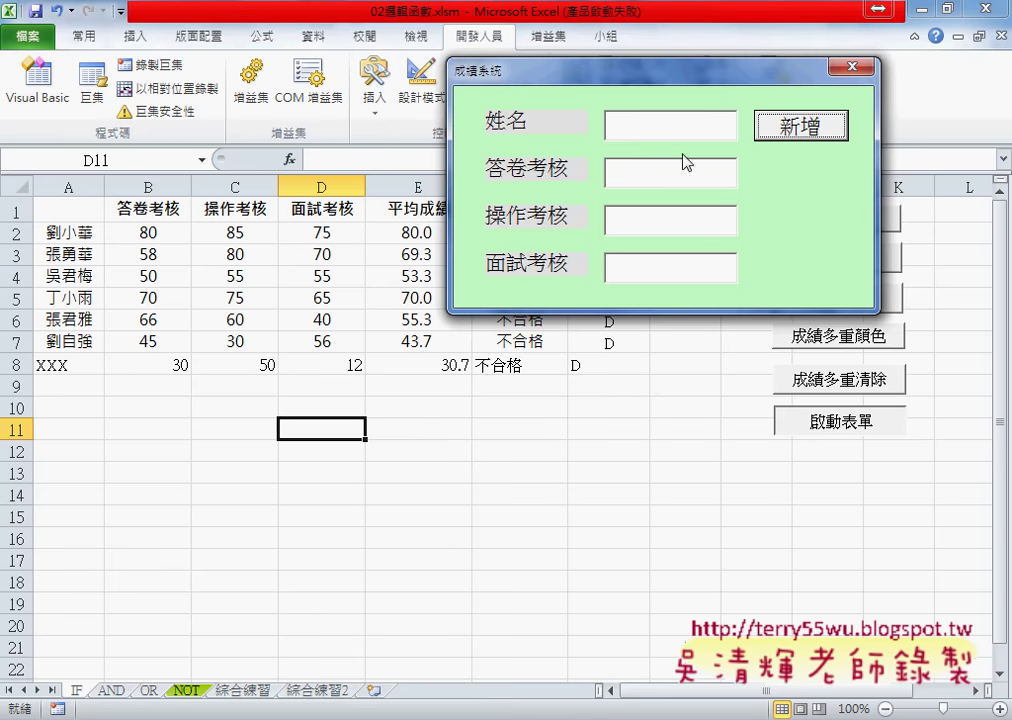
{"action": "left_click", "coordinate": [658, 120]}
Enter YYY with scores 50, 60 and 64 and submit it as row 9
{"action": "type", "text": "YY"}
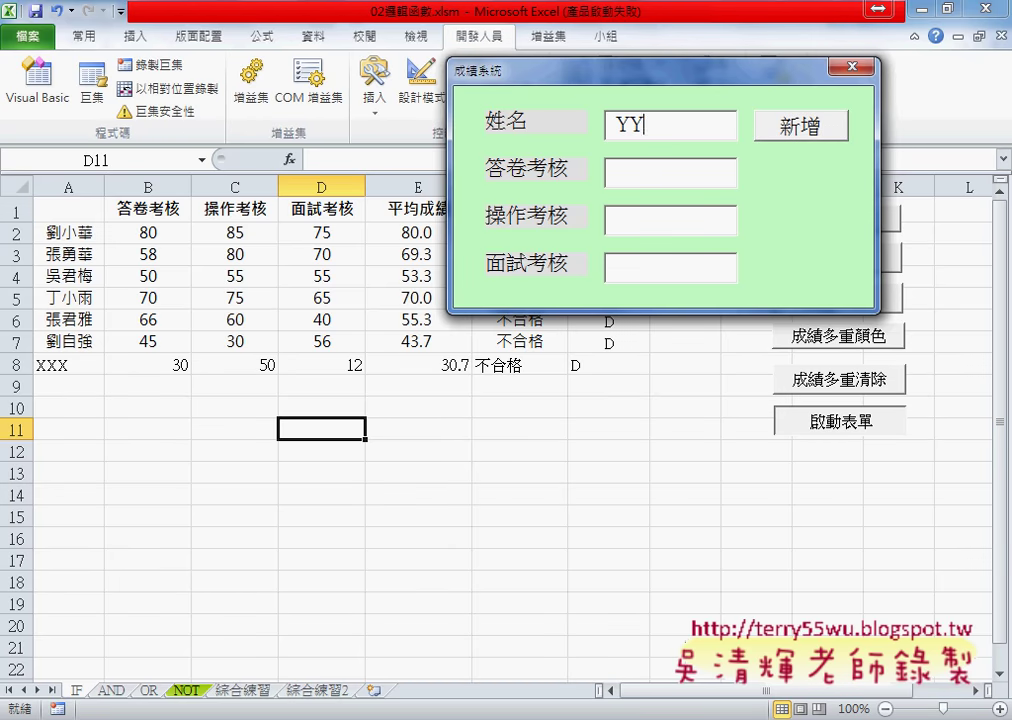
{"action": "type", "text": "Y"}
{"action": "key", "text": "Tab"}
{"action": "type", "text": "50"}
{"action": "key", "text": "Tab"}
{"action": "type", "text": "6"}
{"action": "type", "text": "0"}
{"action": "key", "text": "Tab"}
{"action": "type", "text": "64"}
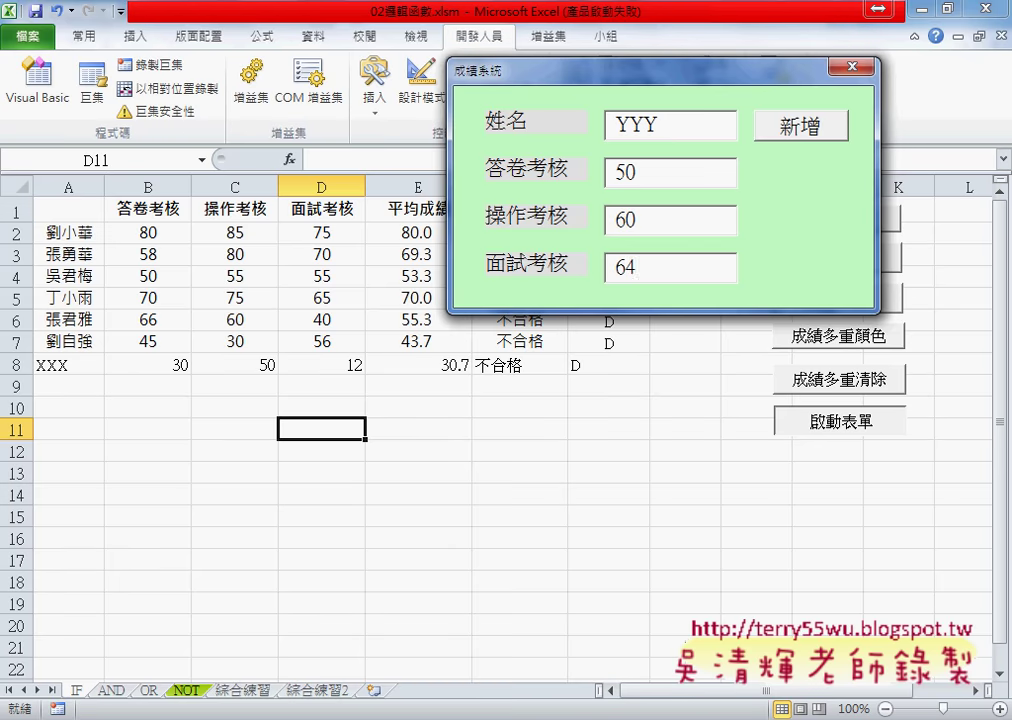
{"action": "key", "text": "Tab"}
{"action": "key", "text": "Return"}
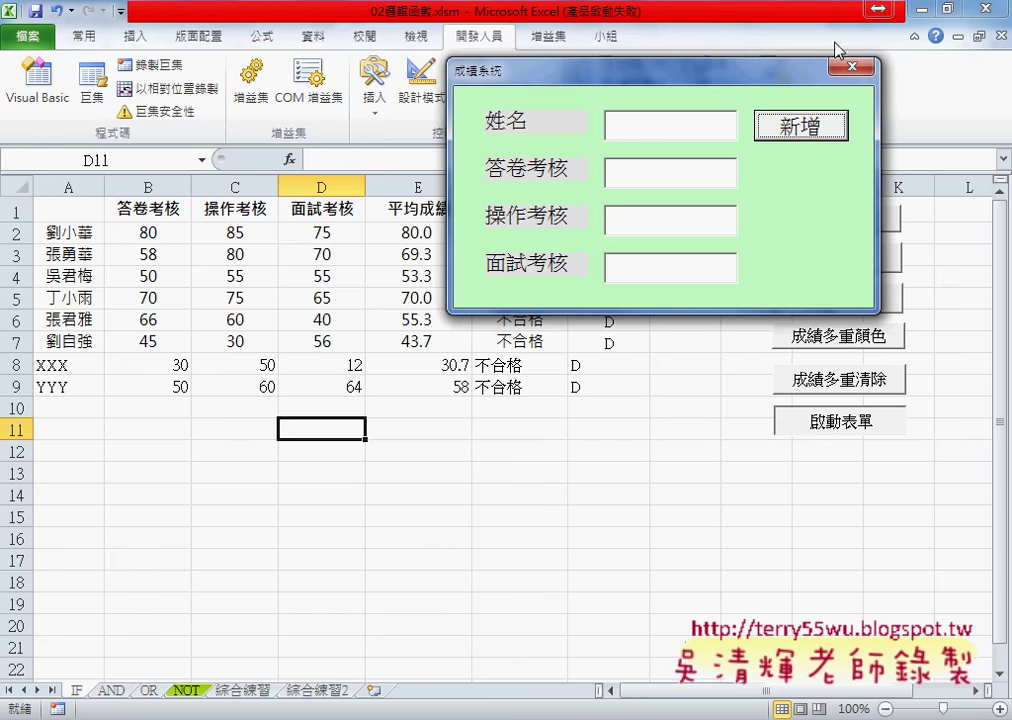
{"action": "left_click", "coordinate": [647, 130]}
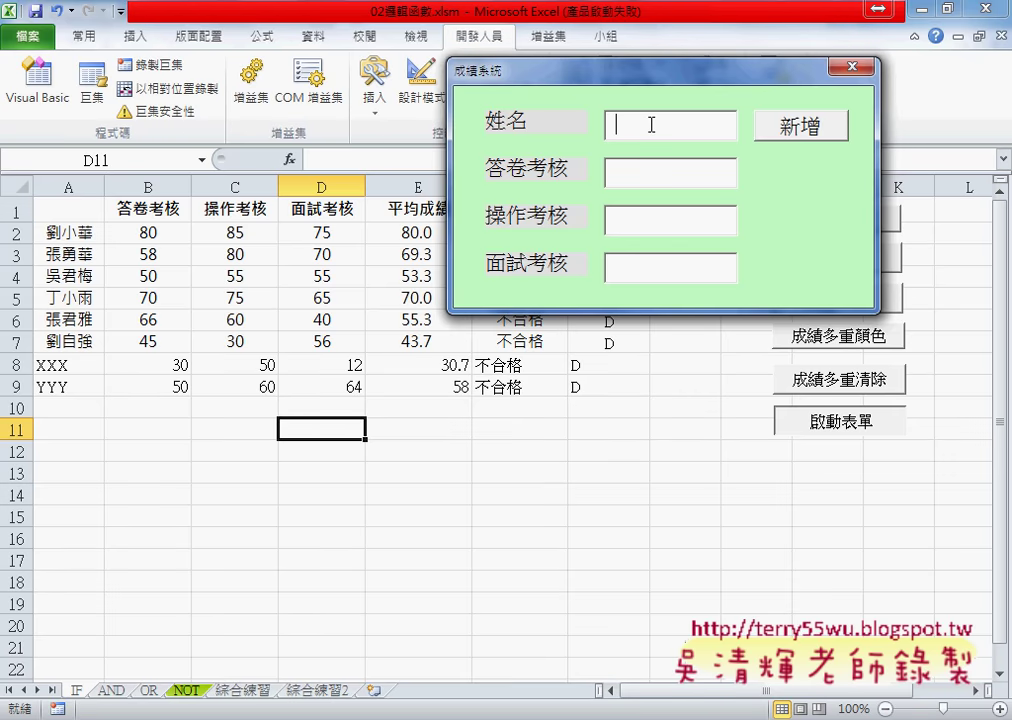
{"action": "left_click", "coordinate": [629, 271]}
{"action": "mouse_move", "coordinate": [648, 292]}
{"action": "left_mouse_down"}
{"action": "mouse_move", "coordinate": [685, 268]}
{"action": "mouse_move", "coordinate": [662, 306]}
{"action": "mouse_move", "coordinate": [703, 291]}
{"action": "mouse_move", "coordinate": [790, 210]}
{"action": "mouse_move", "coordinate": [792, 155]}
{"action": "mouse_move", "coordinate": [776, 164]}
{"action": "mouse_move", "coordinate": [809, 165]}
{"action": "mouse_move", "coordinate": [752, 129]}
{"action": "mouse_move", "coordinate": [857, 147]}
{"action": "mouse_move", "coordinate": [848, 152]}
{"action": "left_mouse_up"}
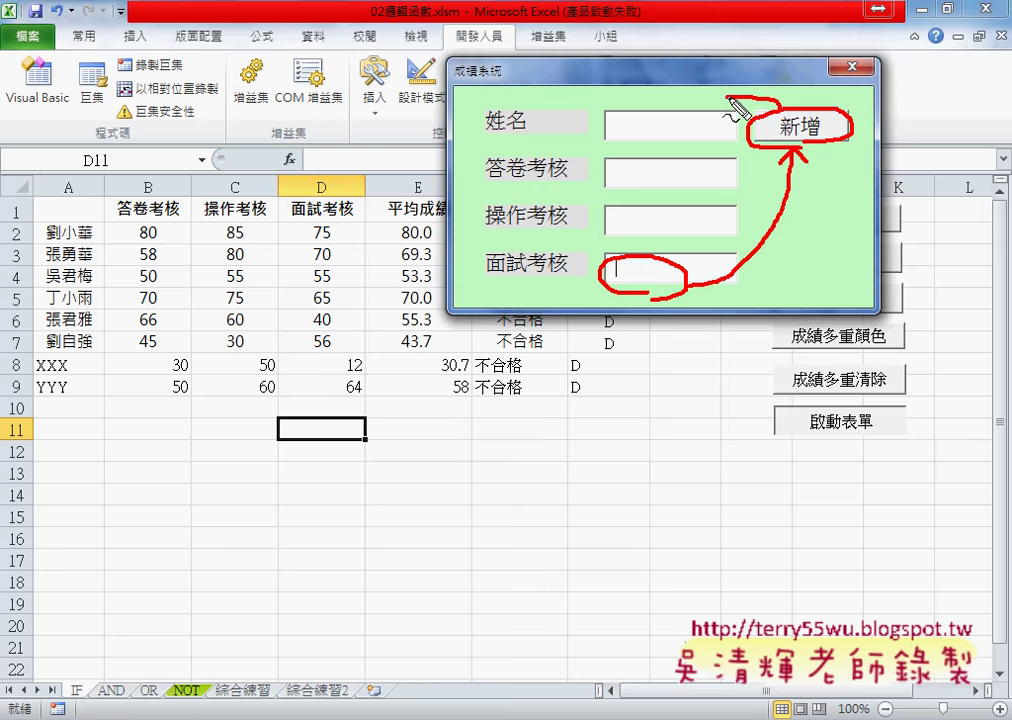
{"action": "left_click_drag", "start_coordinate": [782, 108], "coordinate": [630, 112]}
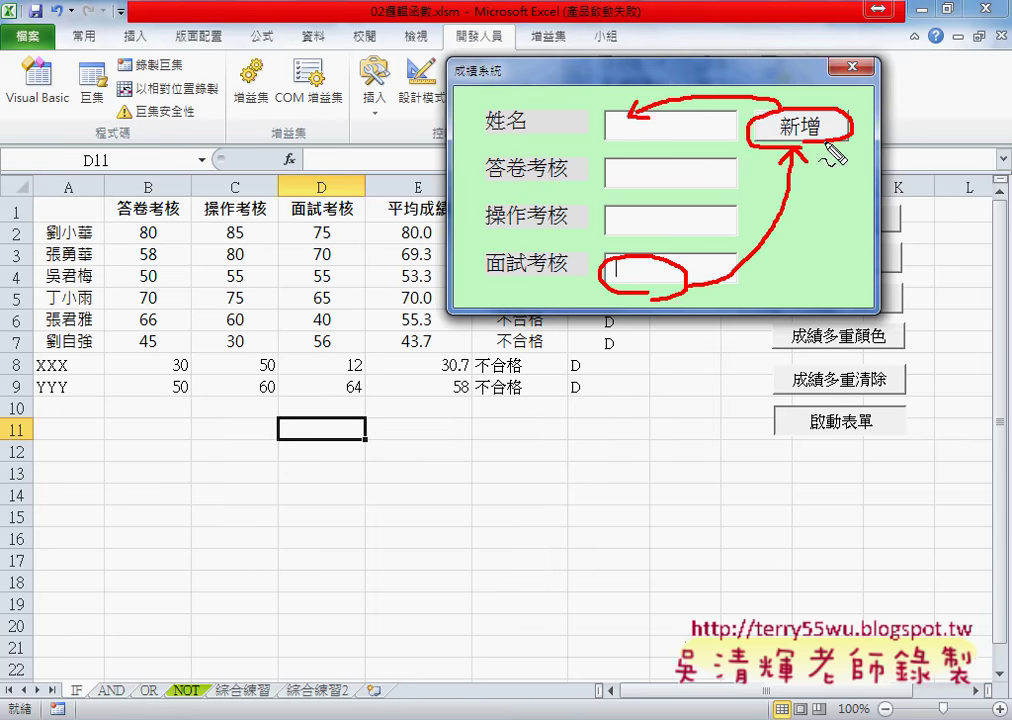
{"action": "left_click_drag", "start_coordinate": [616, 113], "coordinate": [615, 134]}
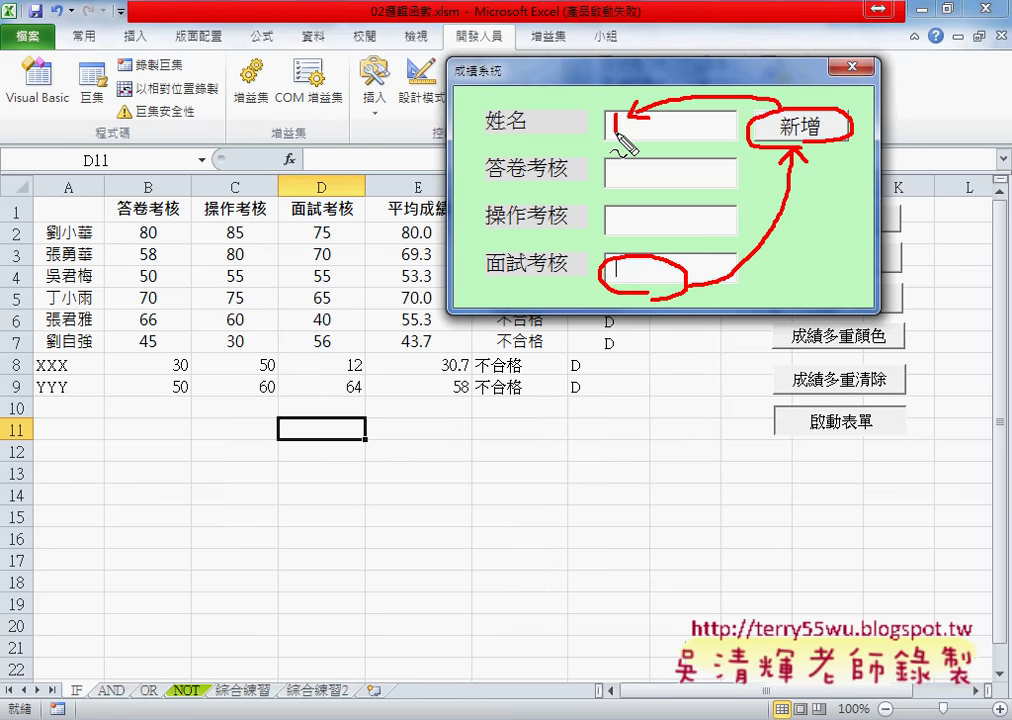
{"action": "key", "text": "Escape"}
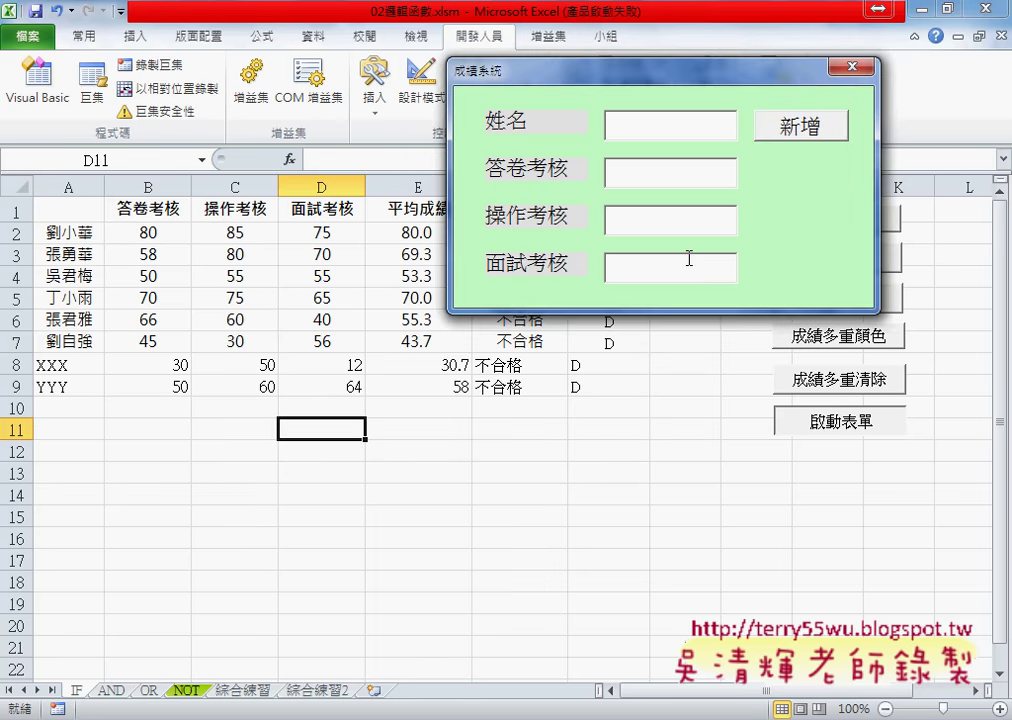
Close the running form and open the home form's design in VBA, selecting TextBox4
{"action": "left_click", "coordinate": [849, 68]}
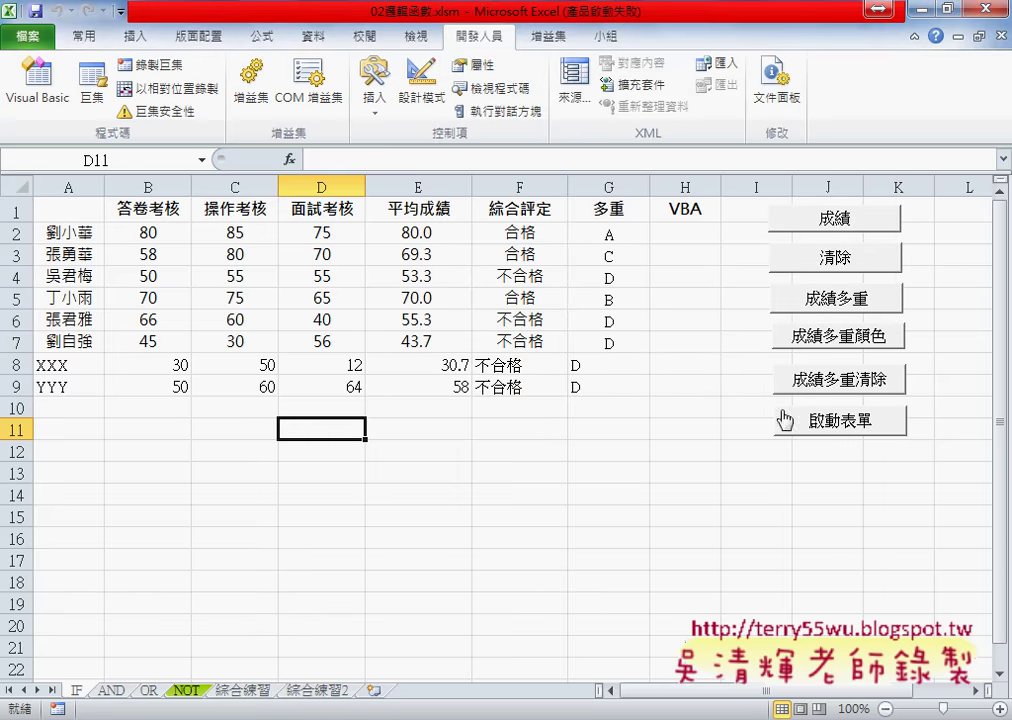
{"action": "left_click", "coordinate": [37, 80]}
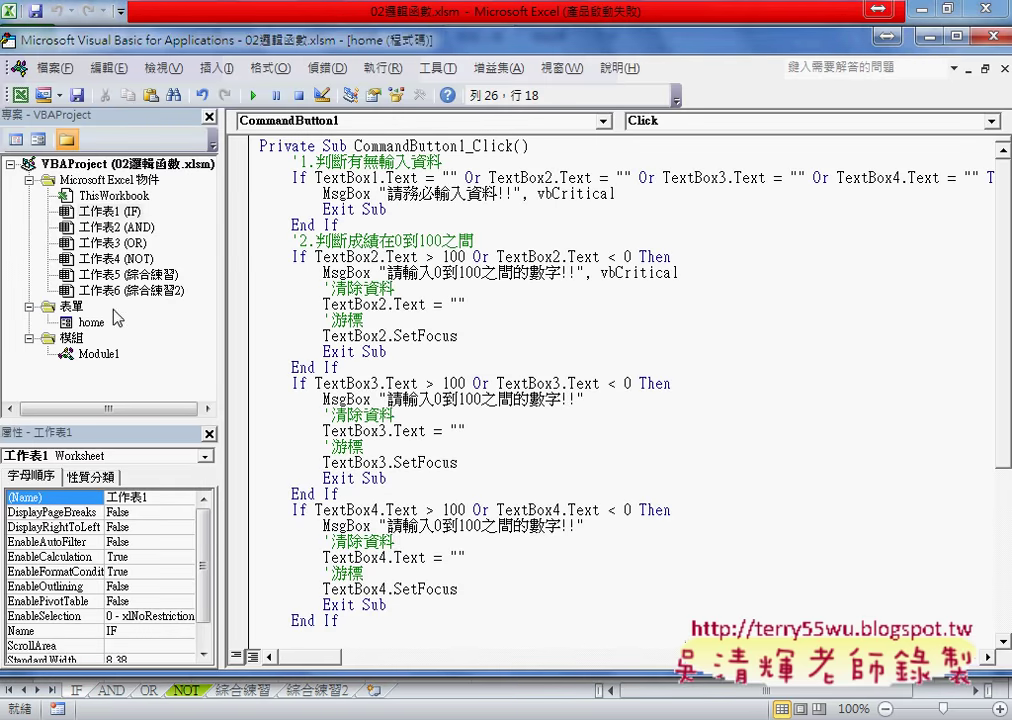
{"action": "double_click", "coordinate": [91, 322]}
{"action": "left_click", "coordinate": [447, 330]}
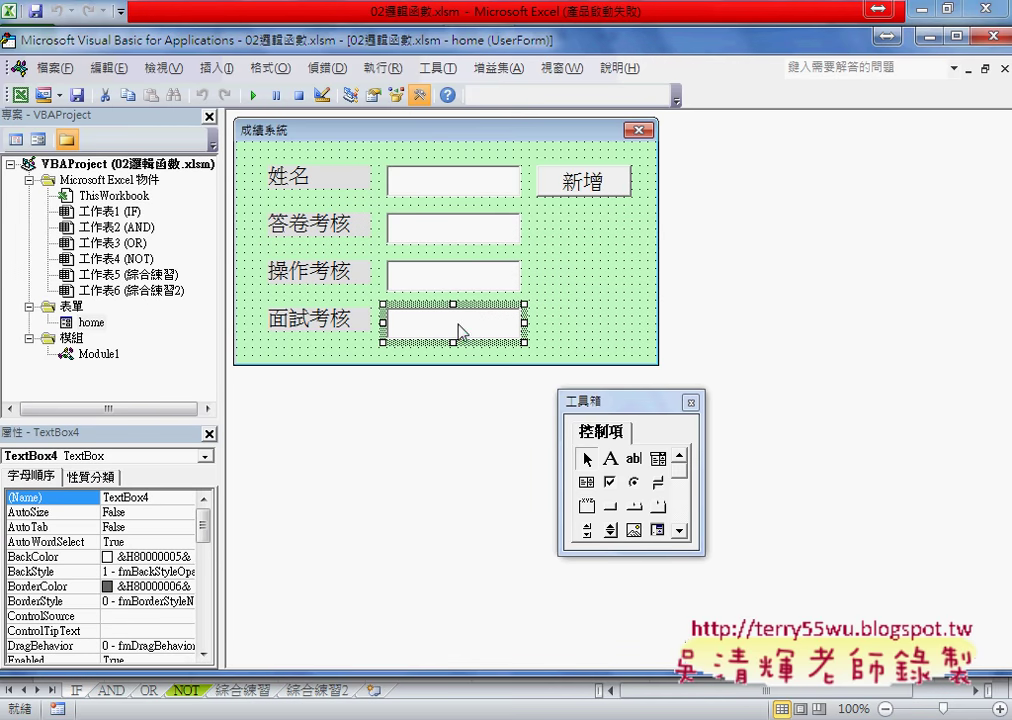
{"action": "left_click", "coordinate": [584, 184]}
{"action": "left_click", "coordinate": [464, 331]}
Generate an empty TextBox4_KeyDown procedure and select the unused TextBox4_Change stub
{"action": "double_click", "coordinate": [459, 333]}
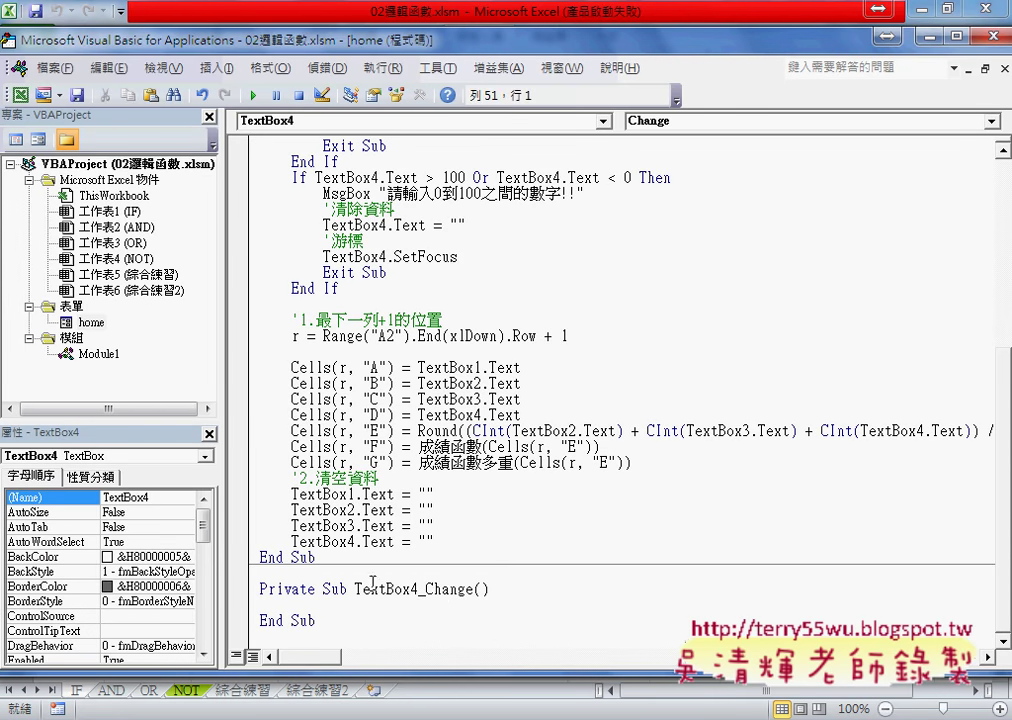
{"action": "left_click_drag", "start_coordinate": [355, 589], "coordinate": [477, 590]}
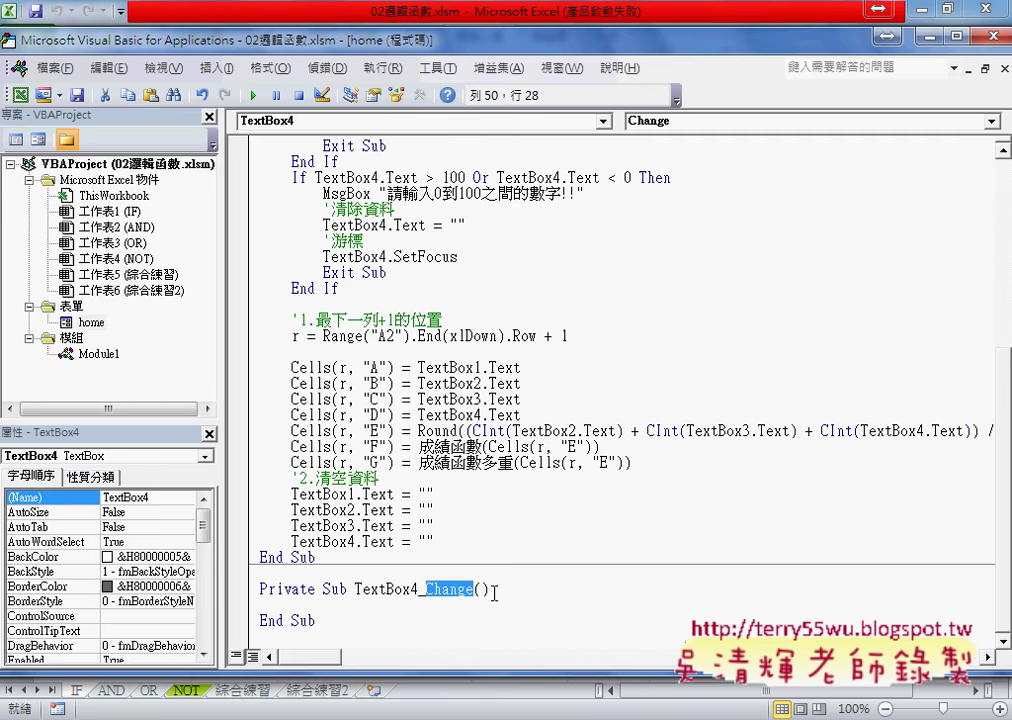
{"action": "left_click", "coordinate": [725, 121]}
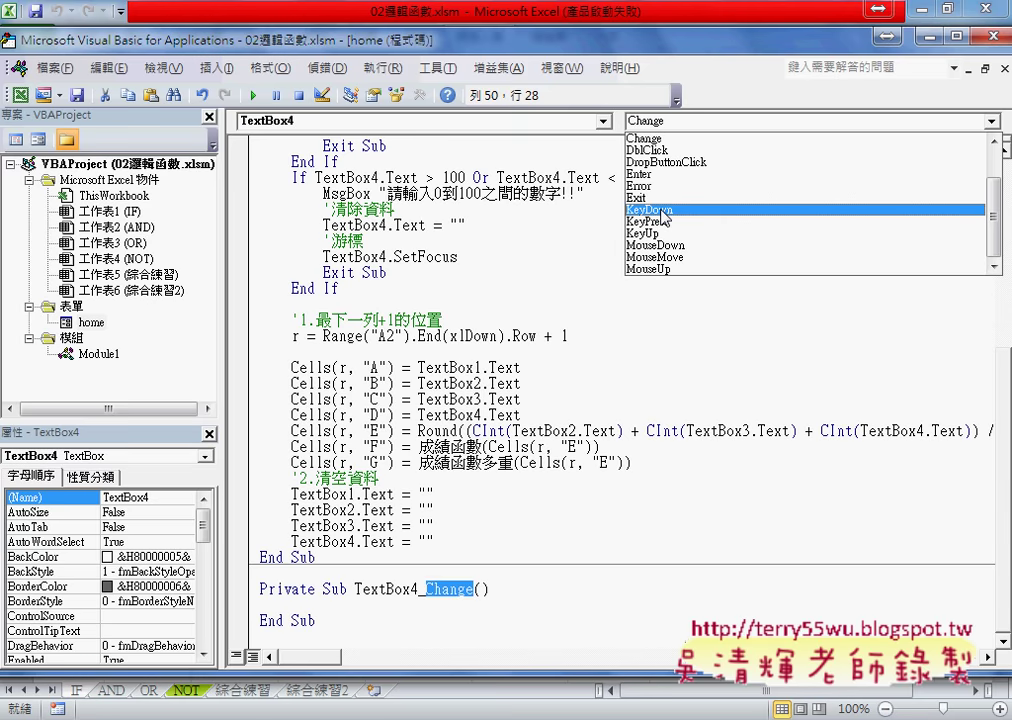
{"action": "left_click", "coordinate": [662, 212]}
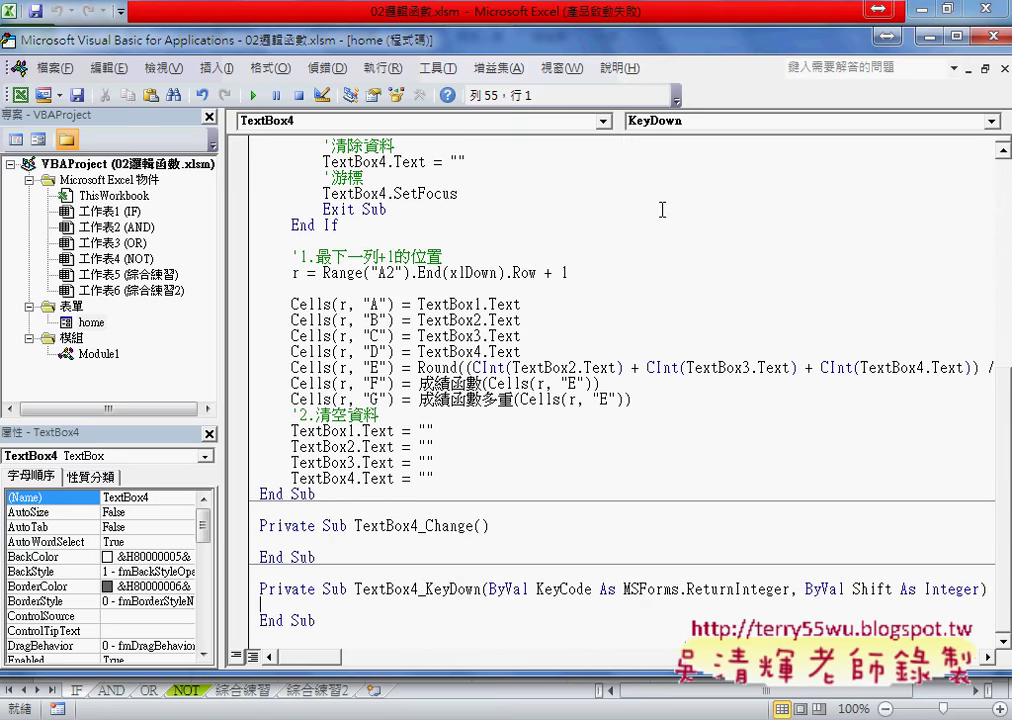
{"action": "left_click_drag", "start_coordinate": [249, 557], "coordinate": [252, 525]}
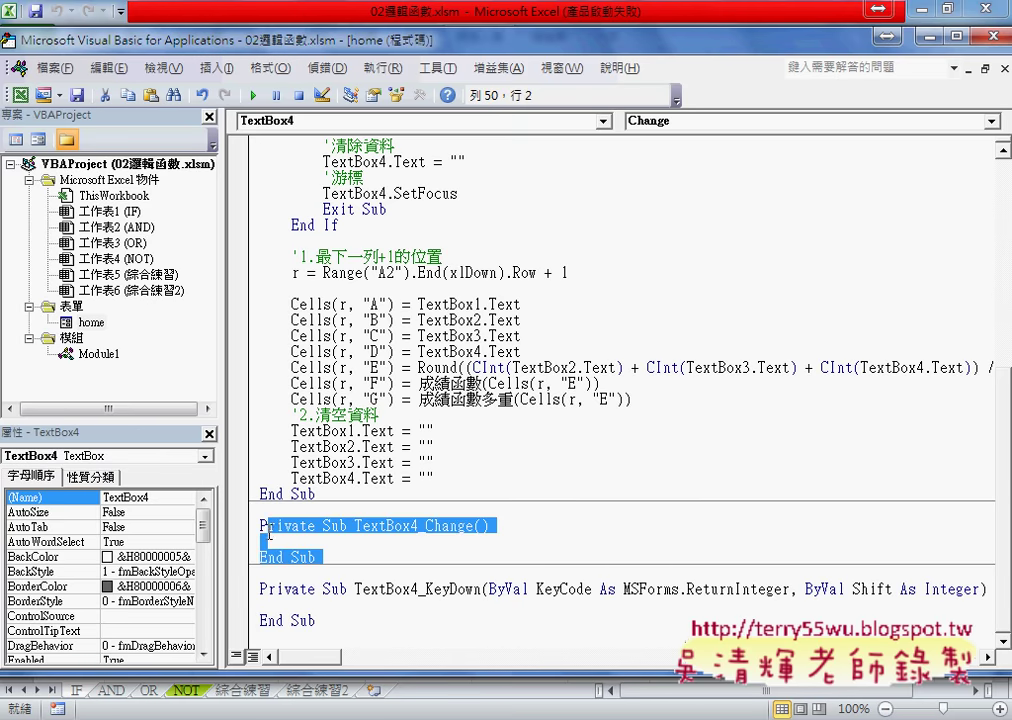
Delete the unused Change procedure and highlight the KeyDown KeyCode parameter
{"action": "key", "text": "Delete"}
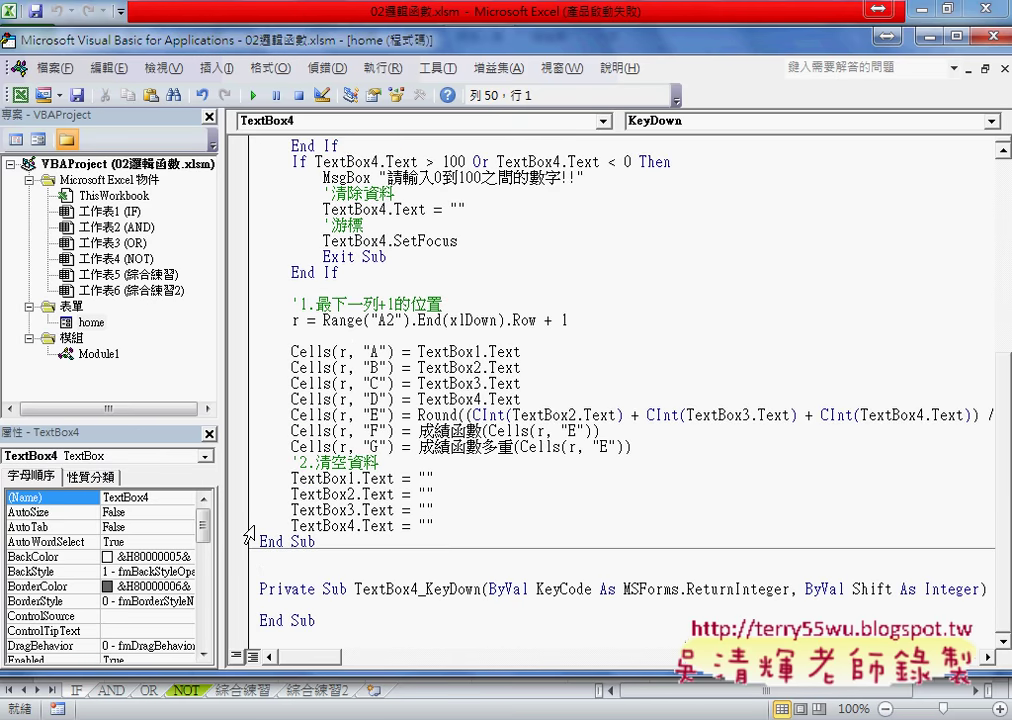
{"action": "left_click", "coordinate": [447, 589]}
{"action": "left_click", "coordinate": [386, 589]}
{"action": "left_click_drag", "start_coordinate": [537, 590], "coordinate": [594, 591]}
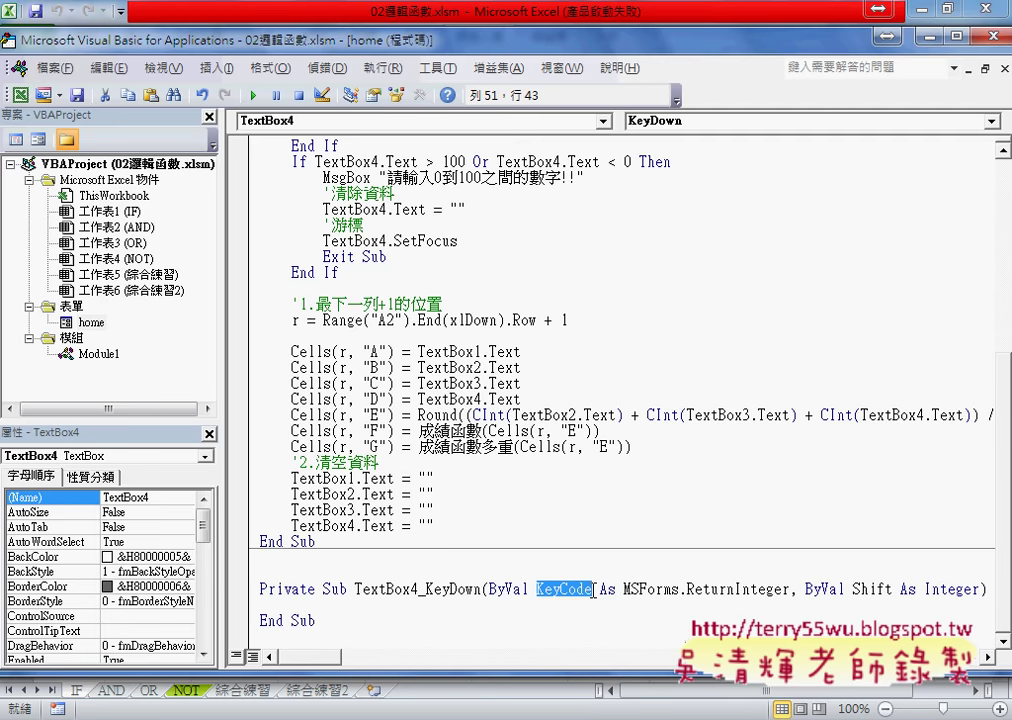
Write an If KeyCode = 13 Then … End If block inside TextBox4_KeyDown
{"action": "left_click", "coordinate": [508, 604]}
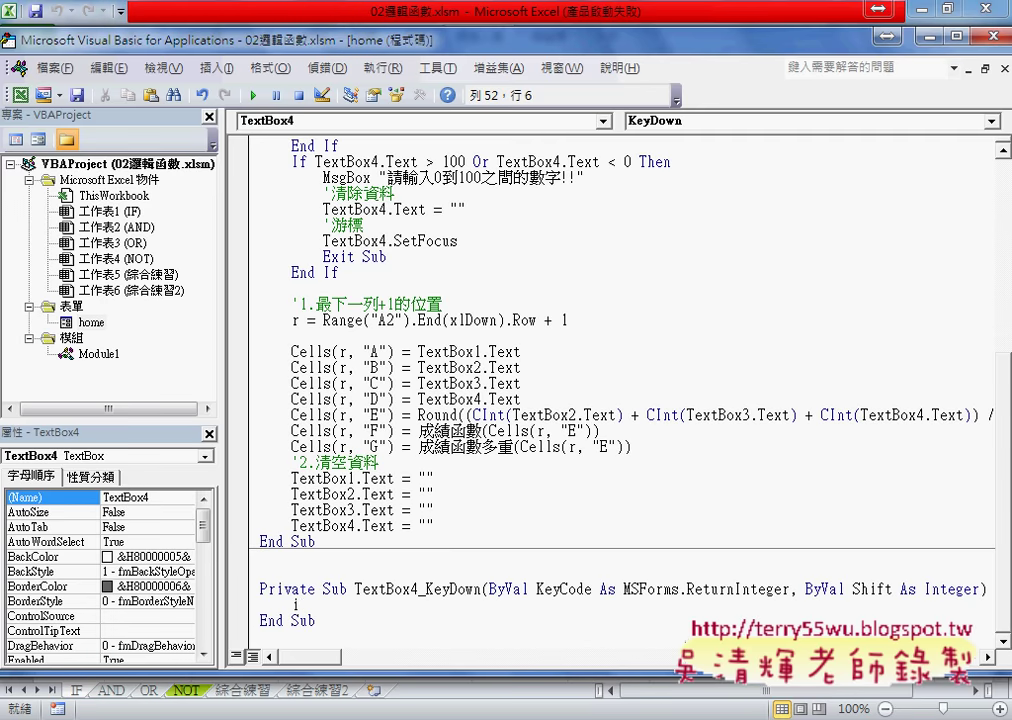
{"action": "type", "text": "if "}
{"action": "type", "text": "keyc"}
{"action": "type", "text": "ode="}
{"action": "type", "text": "13 then"}
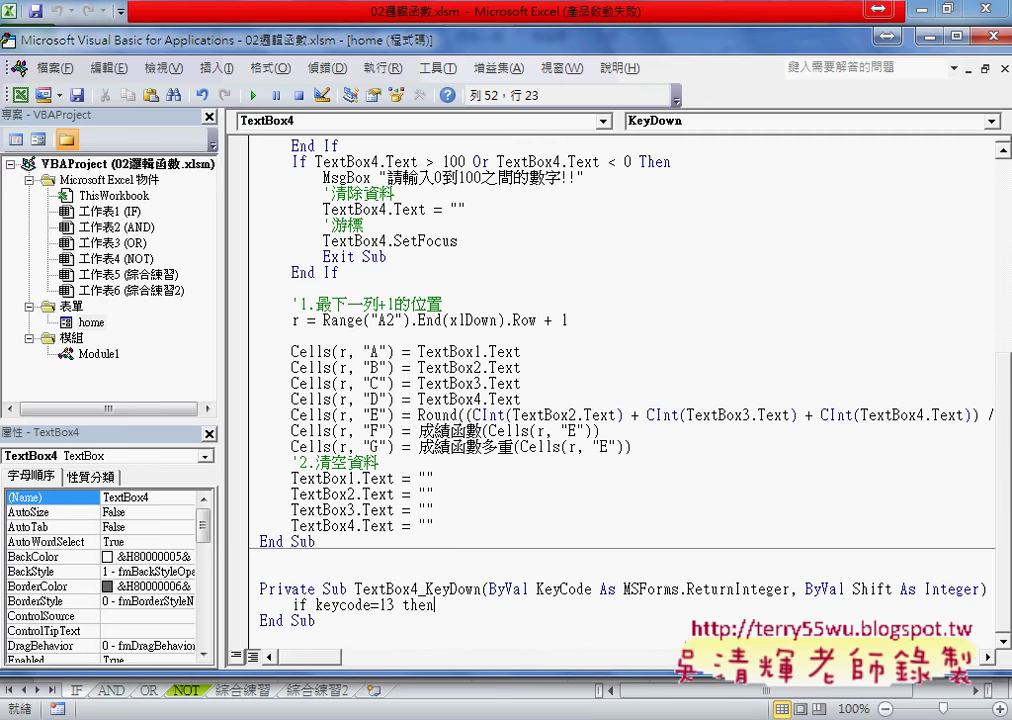
{"action": "key", "text": "Return"}
{"action": "key", "text": "Return"}
{"action": "type", "text": "end "}
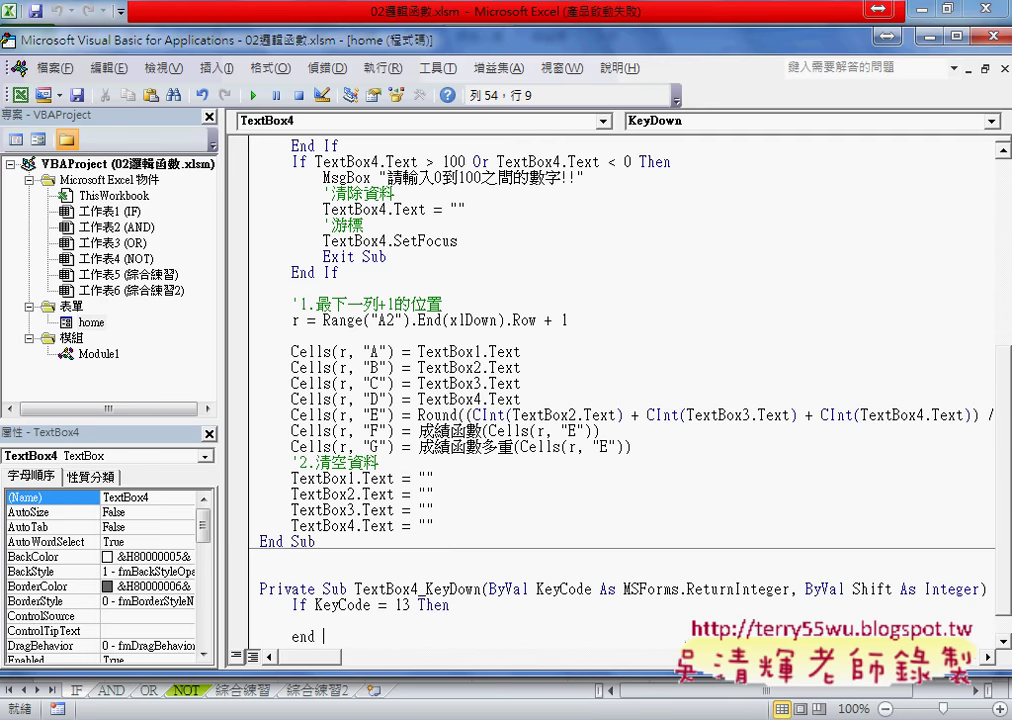
{"action": "type", "text": "if"}
{"action": "key", "text": "Up"}
{"action": "key", "text": "Tab"}
Copy the CommandButton1_Click name and add Call CommandButton1_Click inside the If block
{"action": "scroll", "coordinate": [387, 593], "scroll_direction": "up", "scroll_amount": 2}
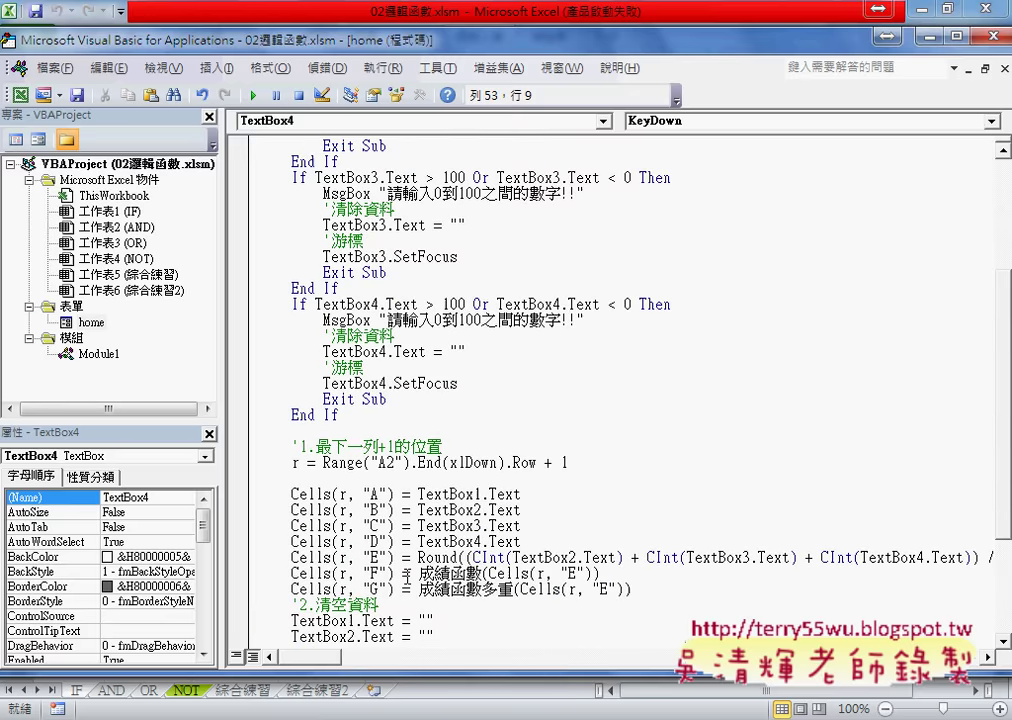
{"action": "scroll", "coordinate": [400, 580], "scroll_direction": "up", "scroll_amount": 2}
{"action": "scroll", "coordinate": [407, 577], "scroll_direction": "up", "scroll_amount": 2}
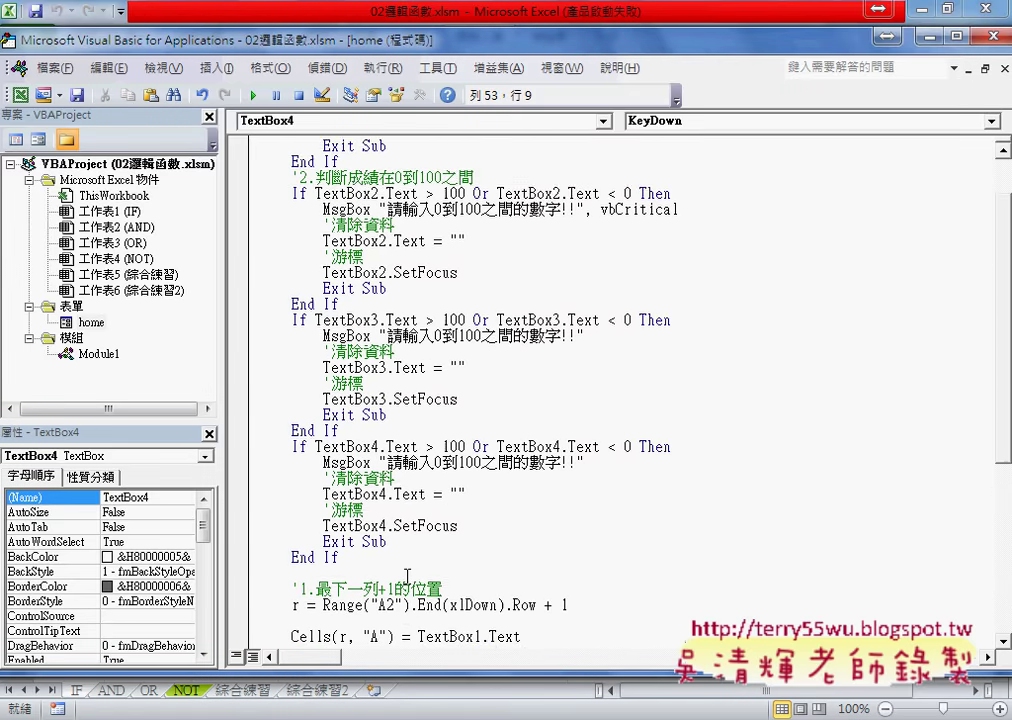
{"action": "scroll", "coordinate": [407, 577], "scroll_direction": "up", "scroll_amount": 2}
{"action": "left_click", "coordinate": [356, 147]}
{"action": "double_click", "coordinate": [356, 147]}
{"action": "key", "text": "ctrl+c"}
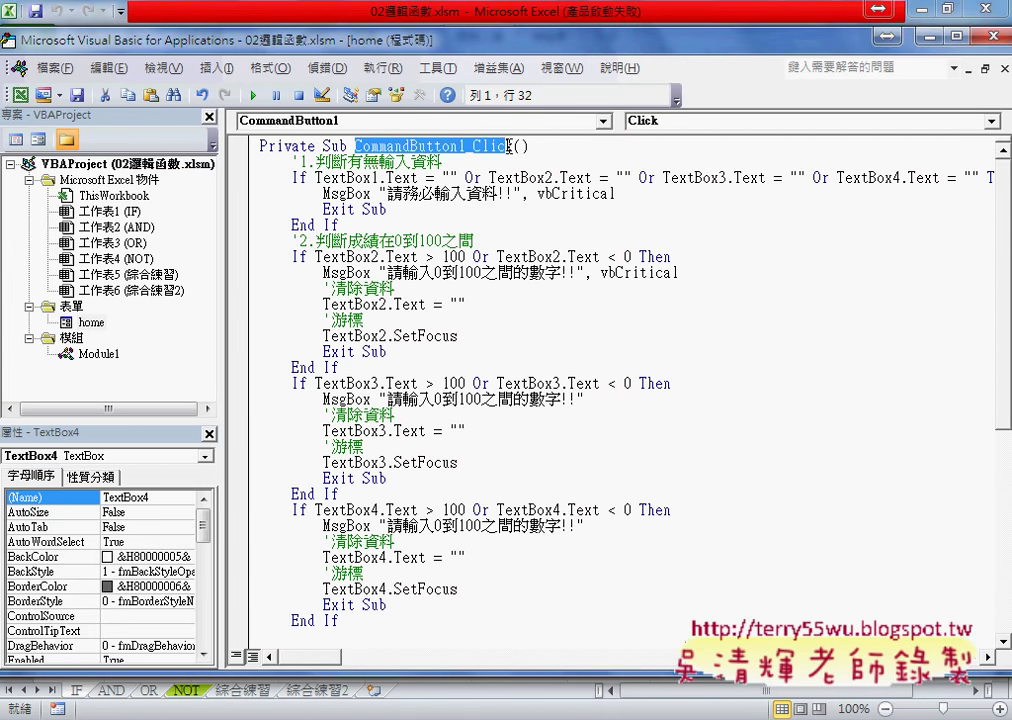
{"action": "scroll", "coordinate": [408, 368], "scroll_direction": "down", "scroll_amount": 4}
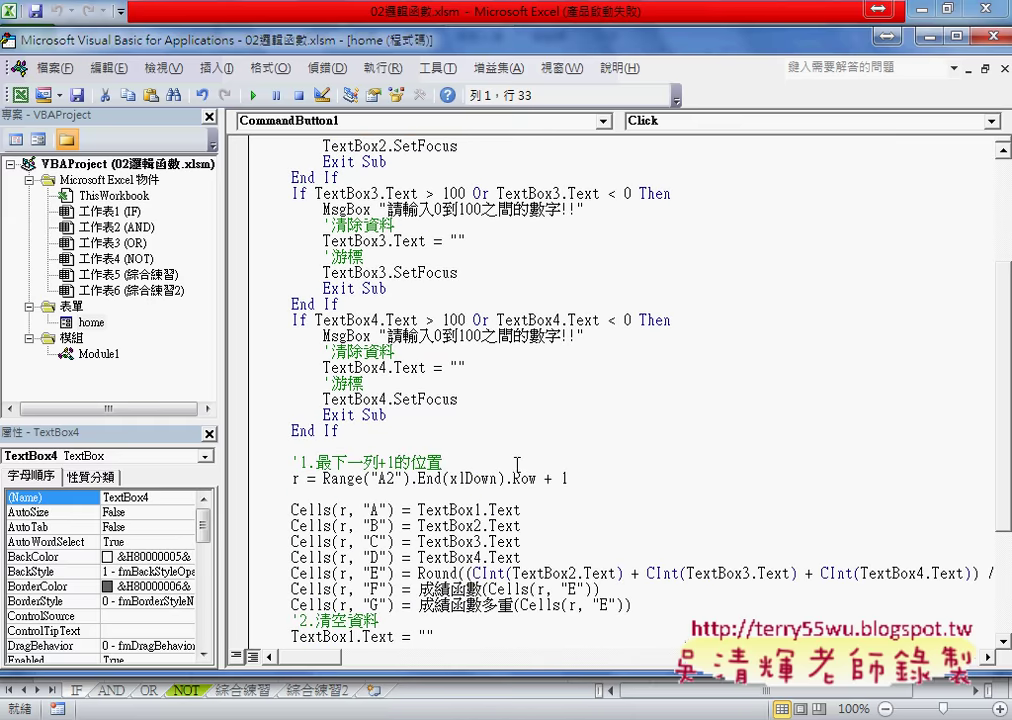
{"action": "scroll", "coordinate": [408, 375], "scroll_direction": "down", "scroll_amount": 4}
{"action": "left_click", "coordinate": [362, 596]}
{"action": "type", "text": "ca"}
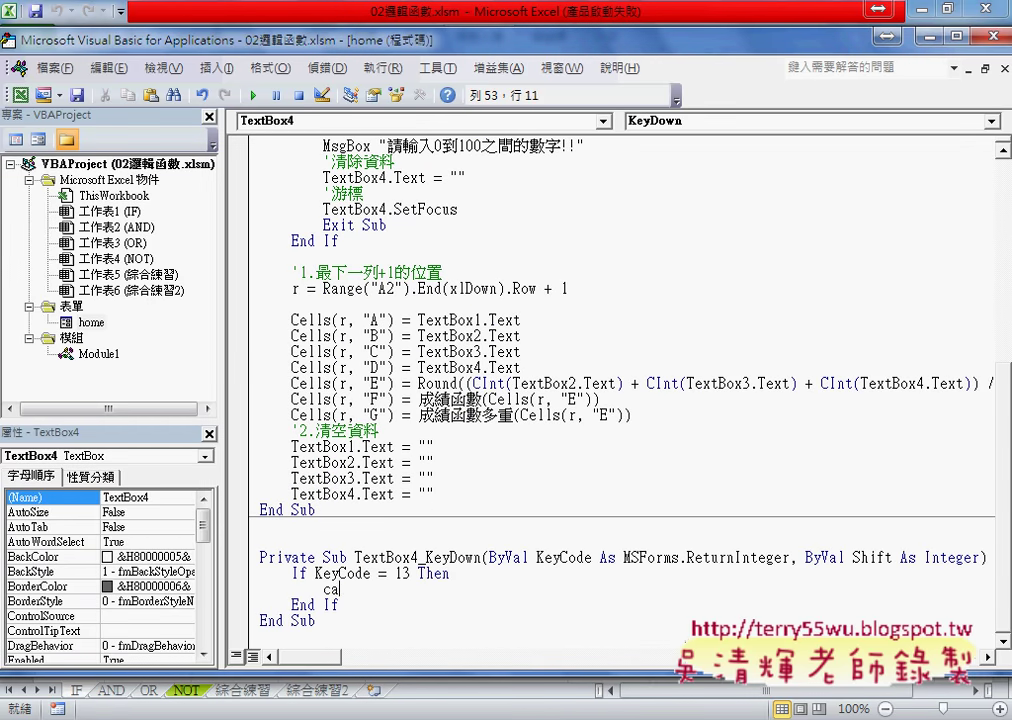
{"action": "type", "text": "ll"}
{"action": "key", "text": "ctrl+v"}
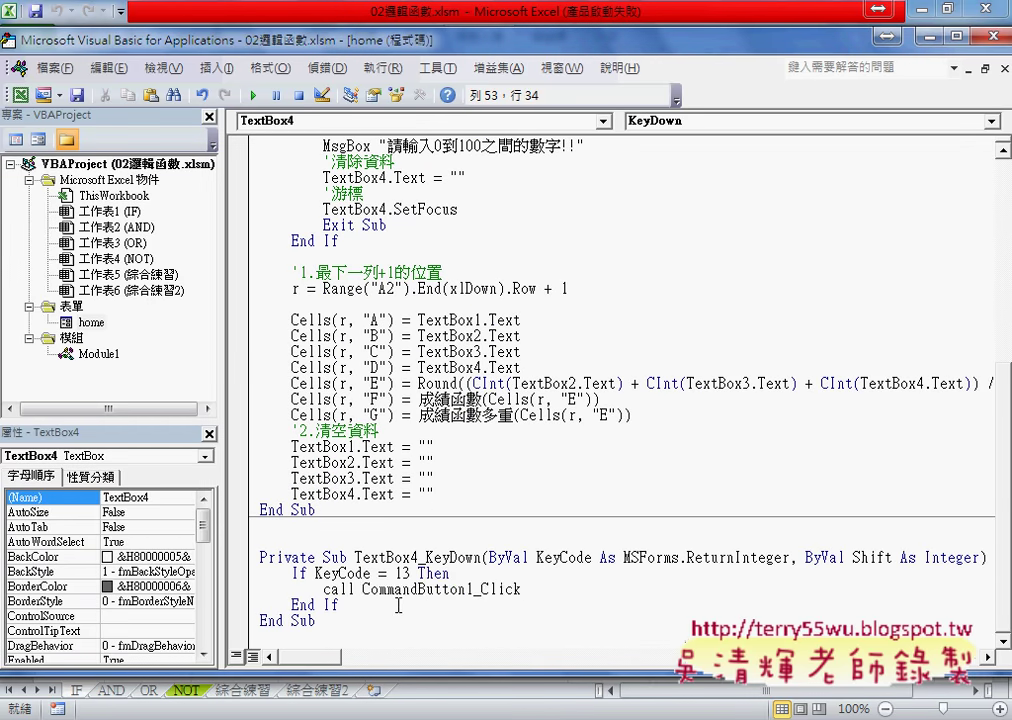
{"action": "left_click", "coordinate": [436, 645]}
Highlight Call, CommandButton1_Click and the key code 13 to explain the line
{"action": "double_click", "coordinate": [336, 590]}
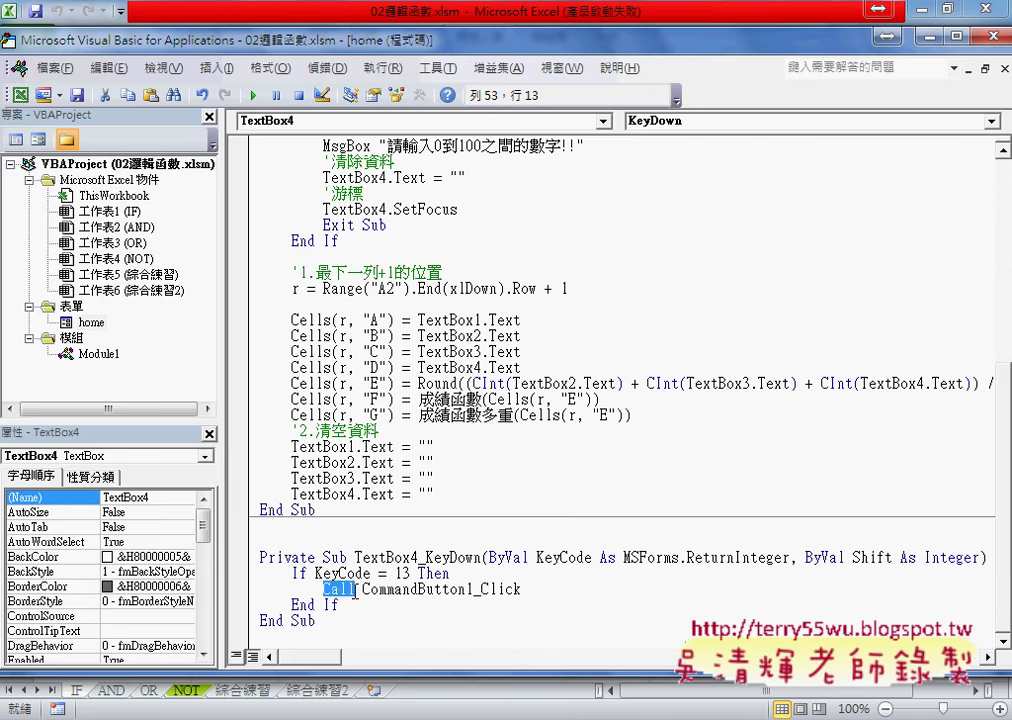
{"action": "left_click_drag", "start_coordinate": [363, 590], "coordinate": [596, 592]}
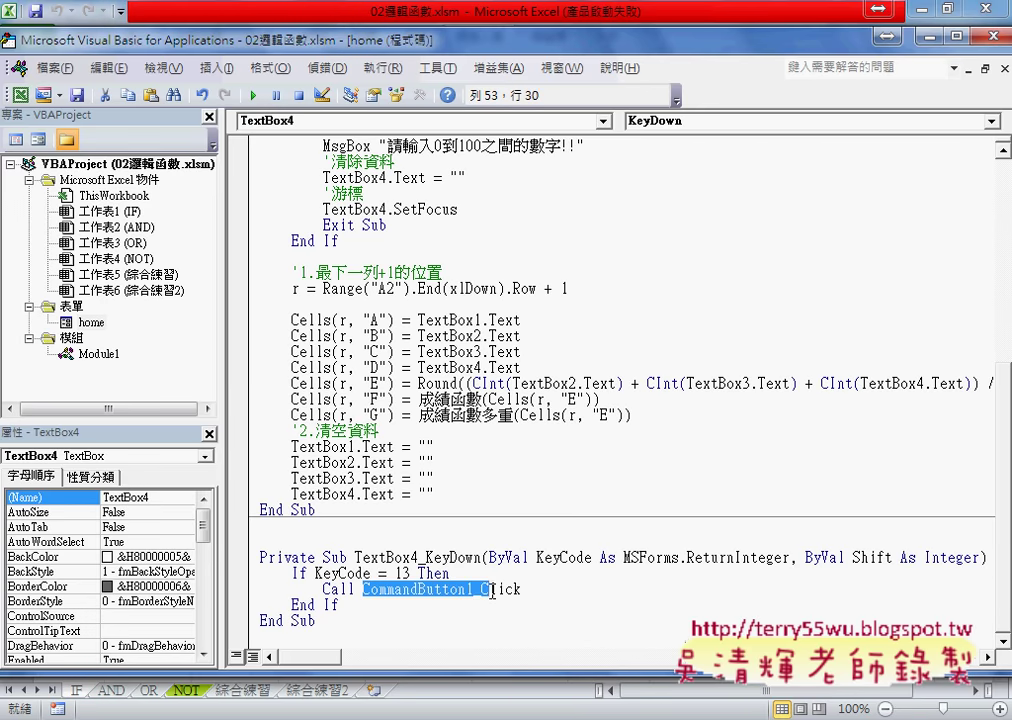
{"action": "double_click", "coordinate": [402, 573]}
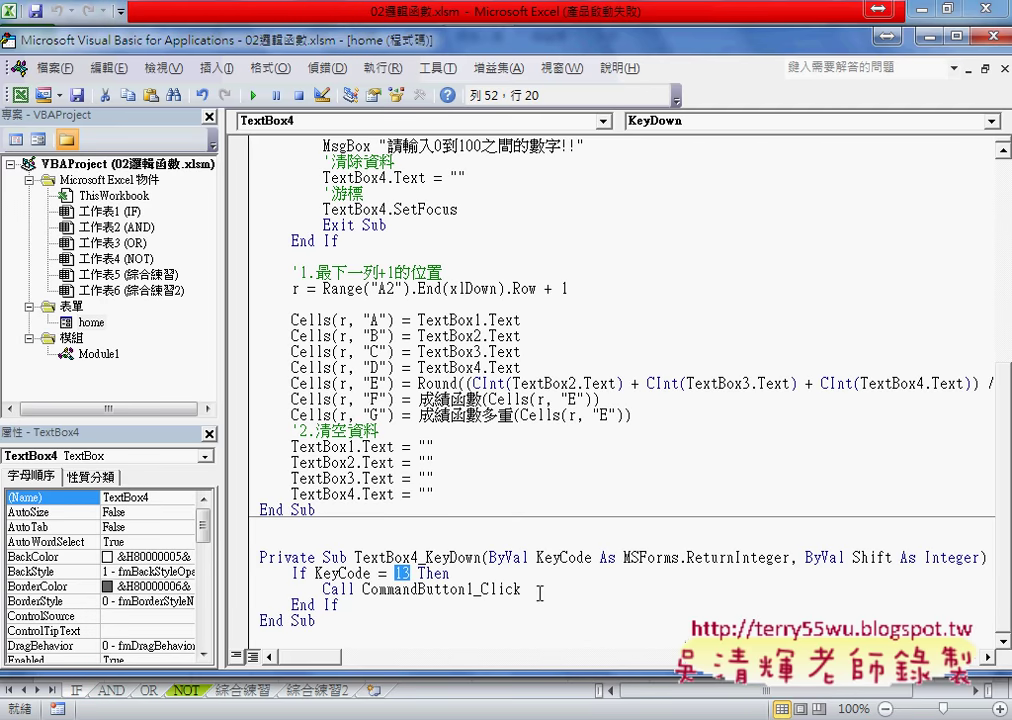
{"action": "left_click", "coordinate": [387, 598]}
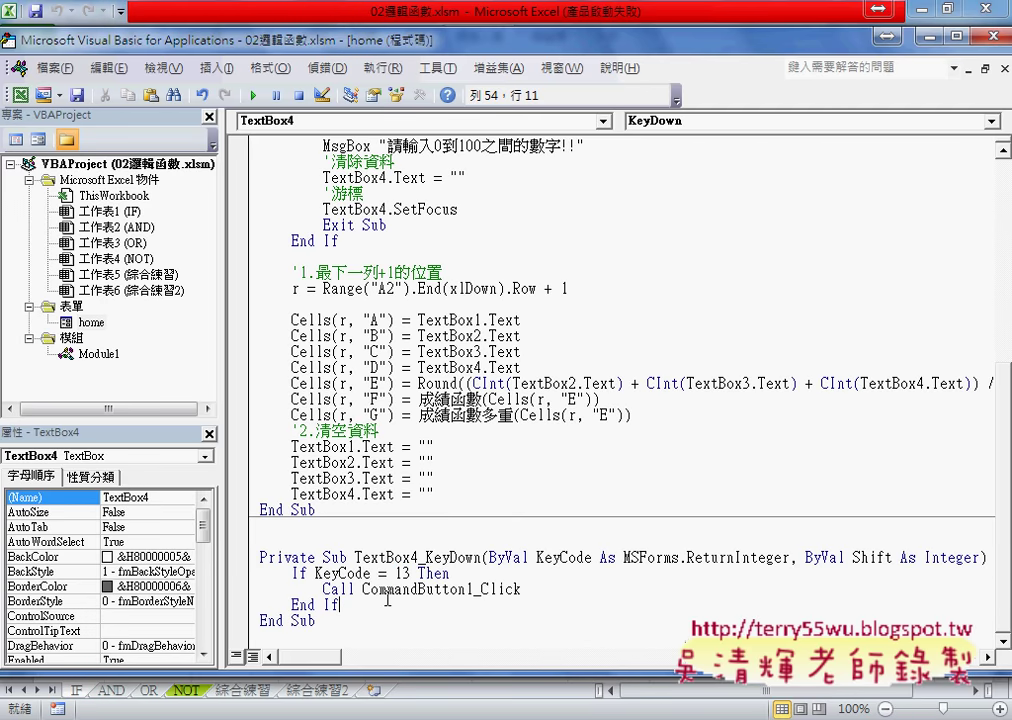
Add a TextBox1.SetFocus line after End If in TextBox4_KeyDown
{"action": "key", "text": "Return"}
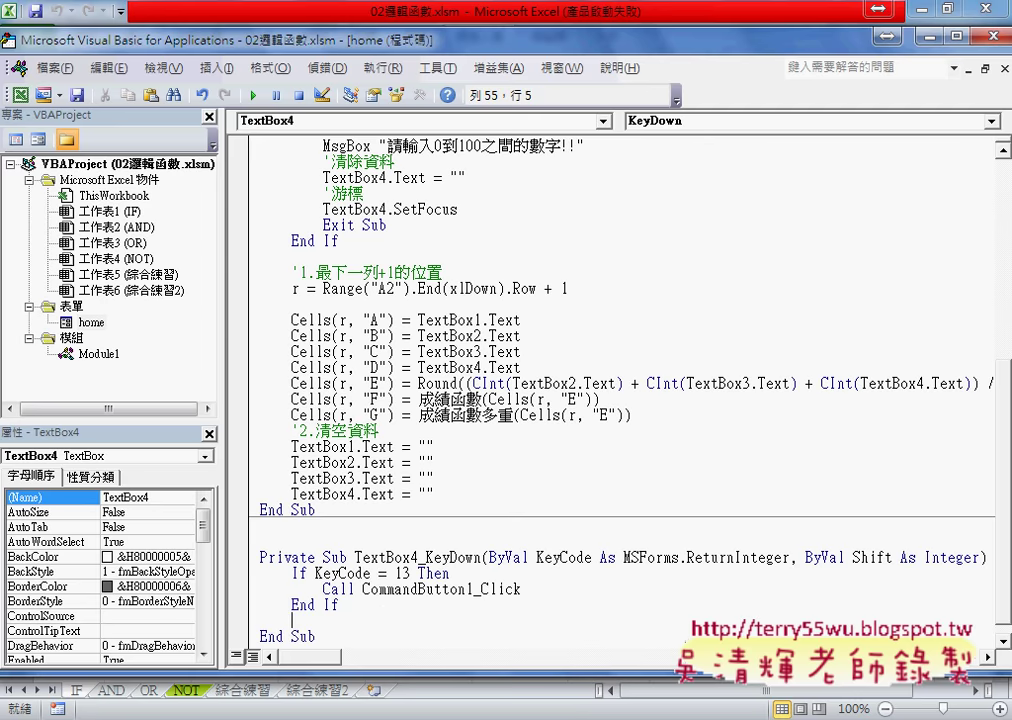
{"action": "type", "text": "tex"}
{"action": "type", "text": "t"}
{"action": "type", "text": "box"}
{"action": "type", "text": "1.se"}
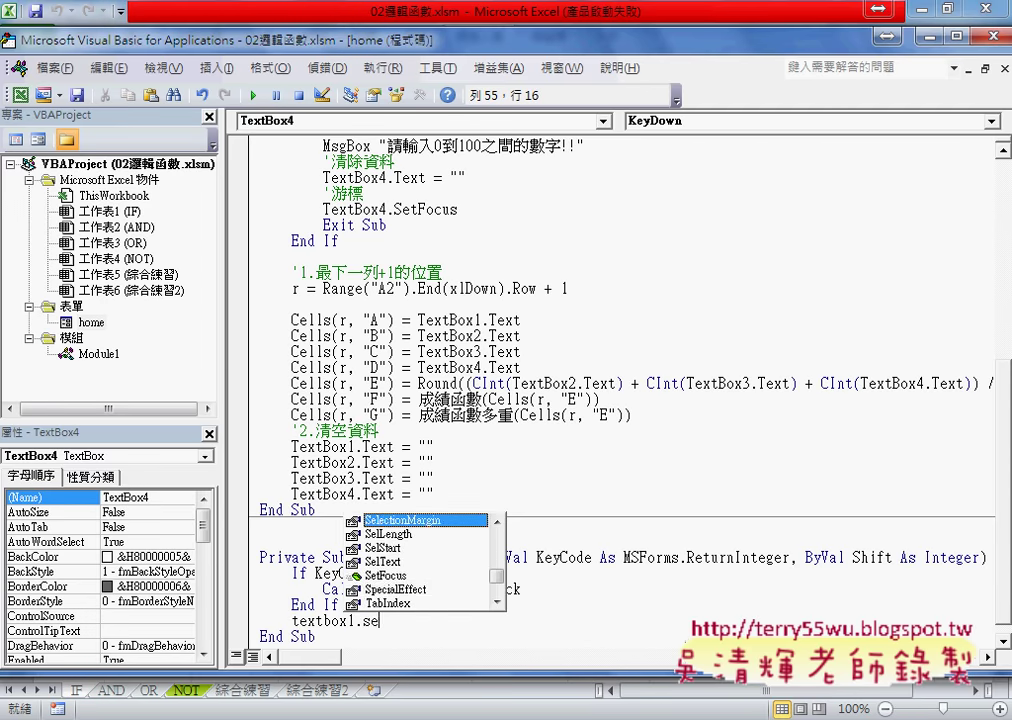
{"action": "type", "text": "tFocu"}
{"action": "left_click", "coordinate": [512, 590]}
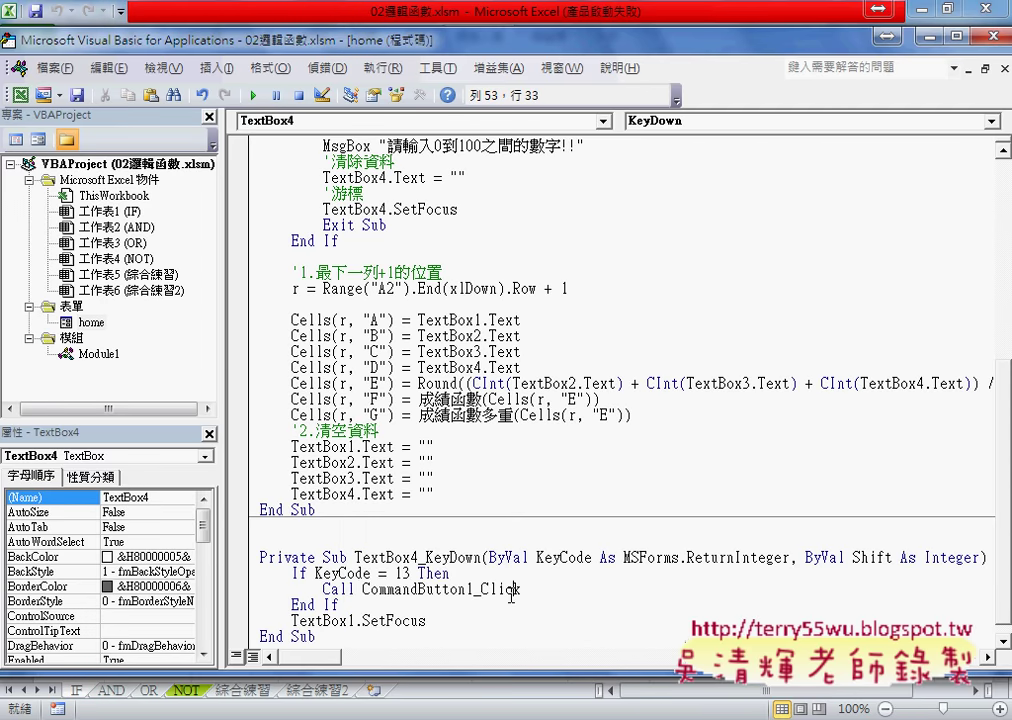
{"action": "left_click", "coordinate": [370, 590]}
{"action": "key", "text": "Down"}
{"action": "key", "text": "Down"}
{"action": "key", "text": "Down"}
Return to Excel, launch the grade form and enter test values aaa, 20, 30 and 40
{"action": "left_click", "coordinate": [997, 48]}
{"action": "left_click", "coordinate": [792, 424]}
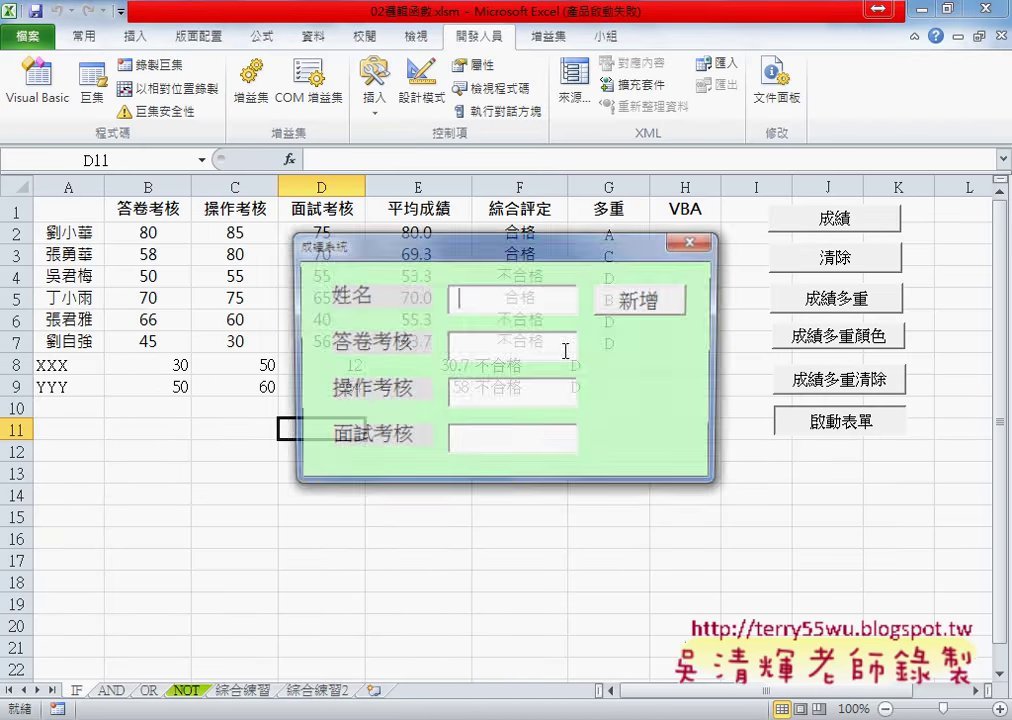
{"action": "type", "text": "aaa"}
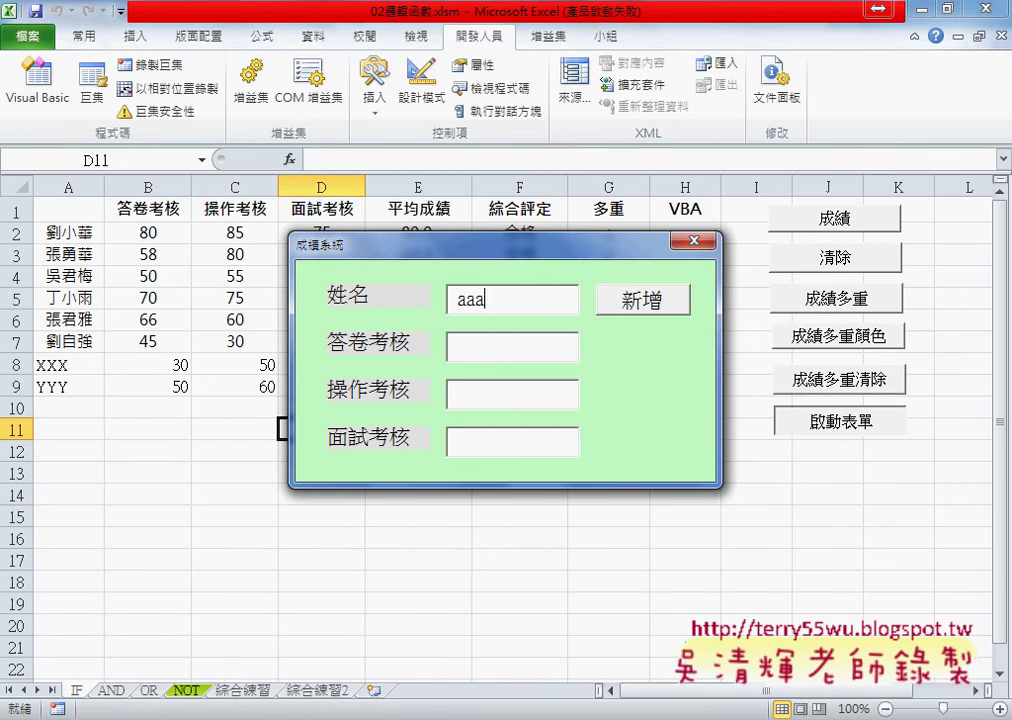
{"action": "key", "text": "Tab"}
{"action": "type", "text": "20"}
{"action": "key", "text": "Tab"}
{"action": "type", "text": "30"}
{"action": "key", "text": "Tab"}
{"action": "key", "text": "Tab"}
{"action": "type", "text": "40"}
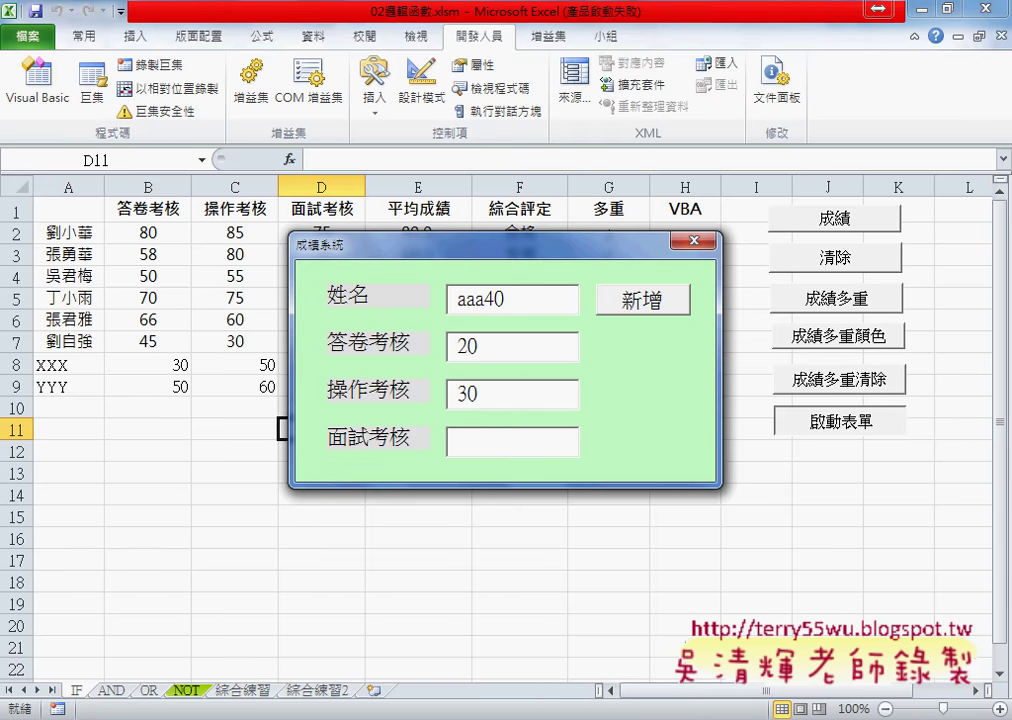
Remove the stray 40 from the name, re-enter the interview score, and close the form
{"action": "left_click_drag", "start_coordinate": [485, 299], "coordinate": [513, 299]}
{"action": "key", "text": "BackSpace"}
{"action": "type", "text": "40"}
{"action": "left_click", "coordinate": [477, 444]}
{"action": "left_click", "coordinate": [530, 299]}
{"action": "type", "text": "4"}
{"action": "left_click", "coordinate": [703, 240]}
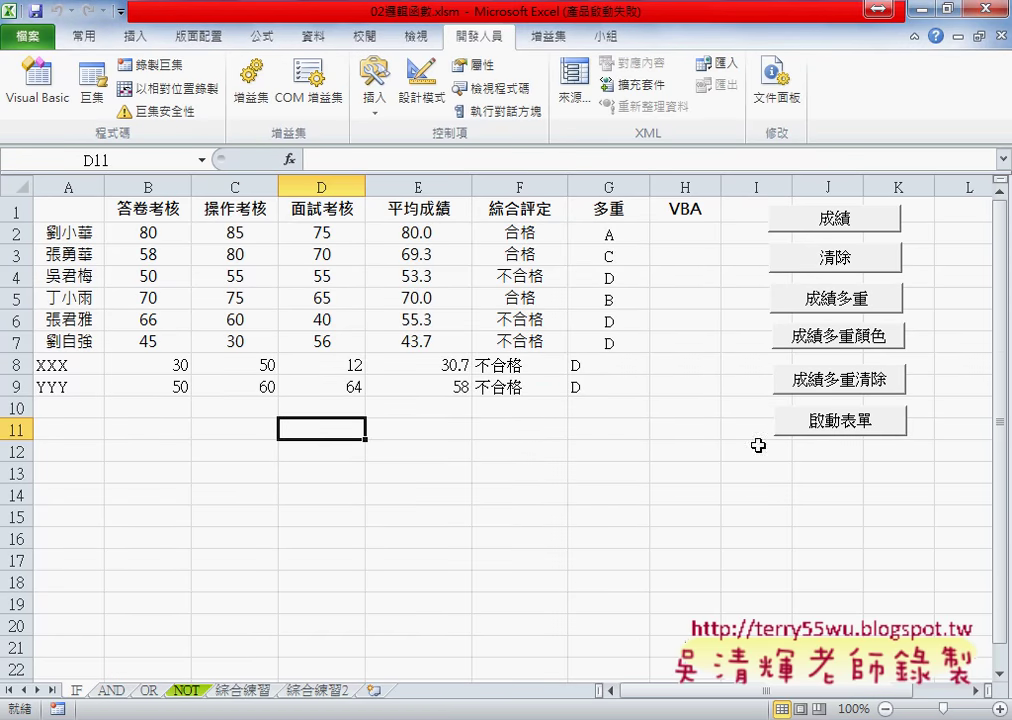
Set a breakpoint on If KeyCode = 13 Then and run the form
{"action": "left_click", "coordinate": [40, 78]}
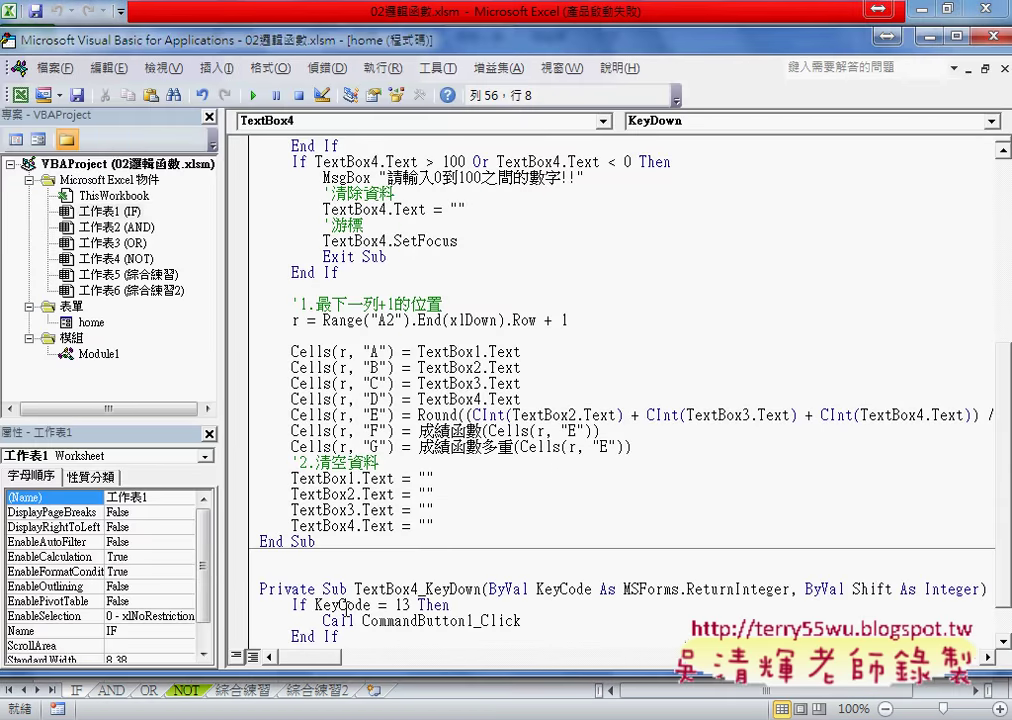
{"action": "left_click", "coordinate": [238, 557]}
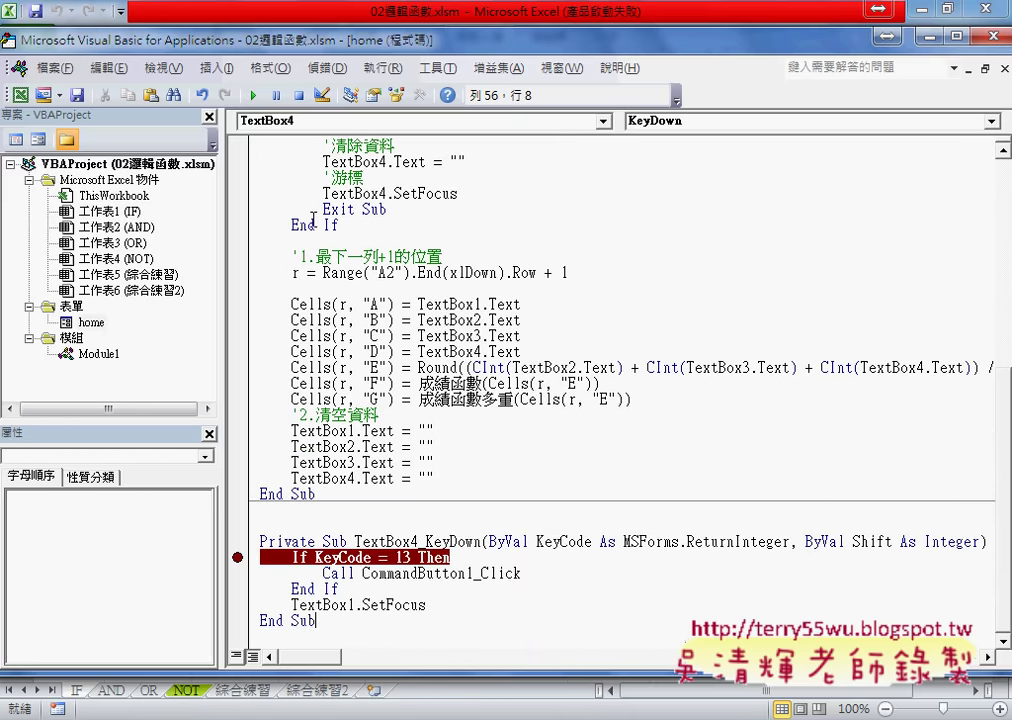
{"action": "left_click", "coordinate": [258, 98]}
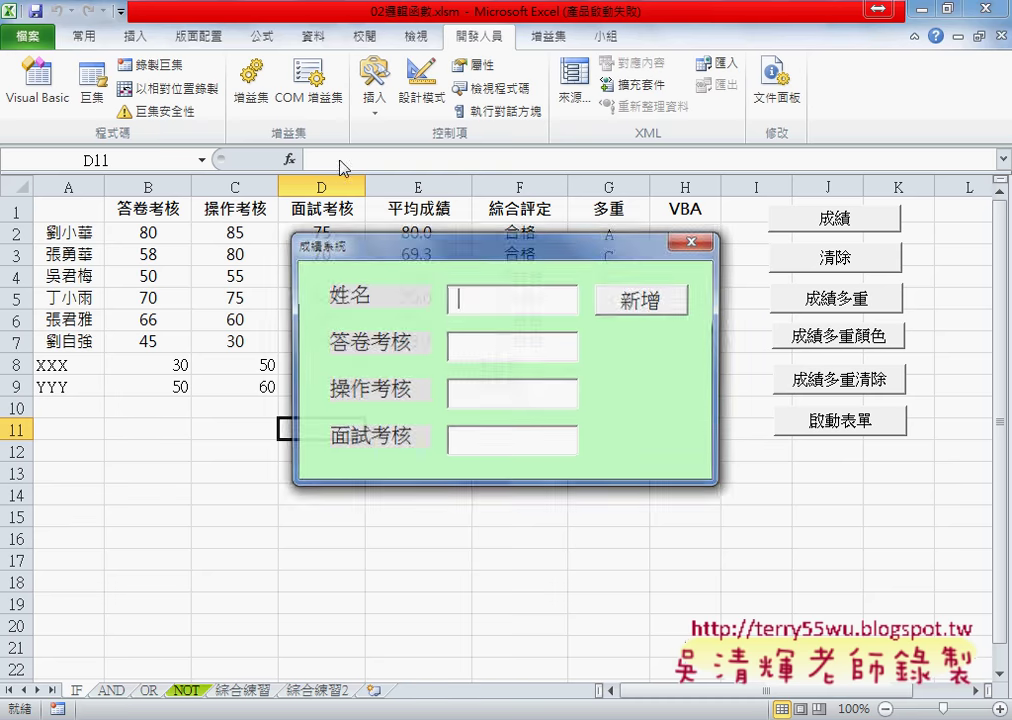
Fill in aa, 20 and 30, then press 4 in 面試考核 to hit the breakpoint
{"action": "type", "text": "aa"}
{"action": "left_click", "coordinate": [501, 347]}
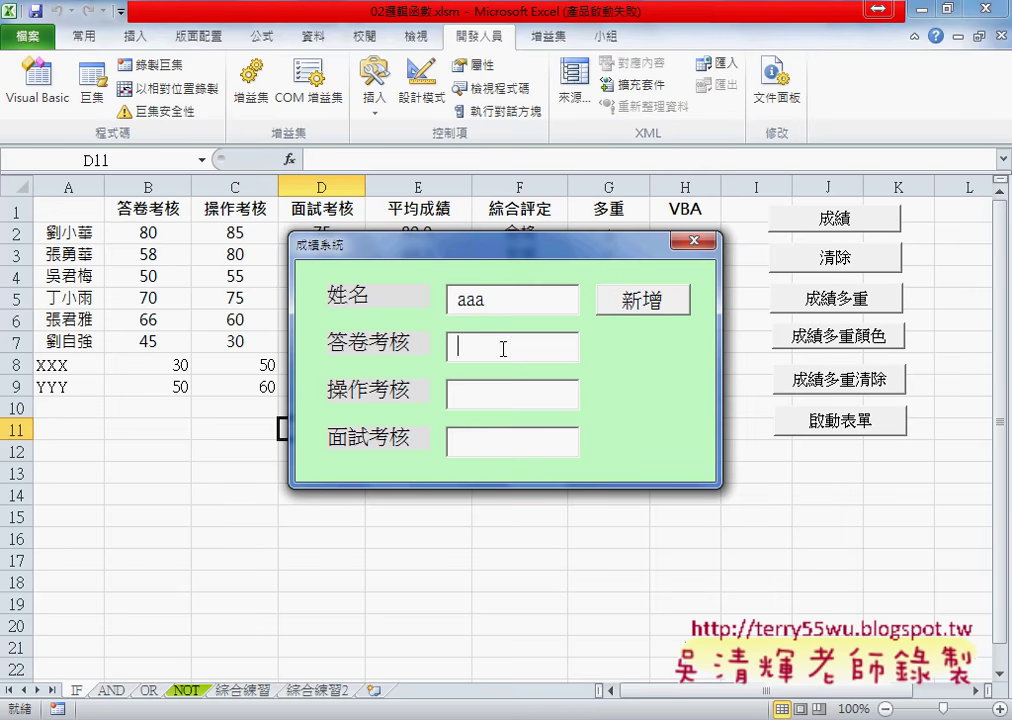
{"action": "type", "text": "20"}
{"action": "left_click", "coordinate": [511, 394]}
{"action": "type", "text": "3"}
{"action": "type", "text": "0"}
{"action": "left_click", "coordinate": [511, 441]}
{"action": "key", "text": "4"}
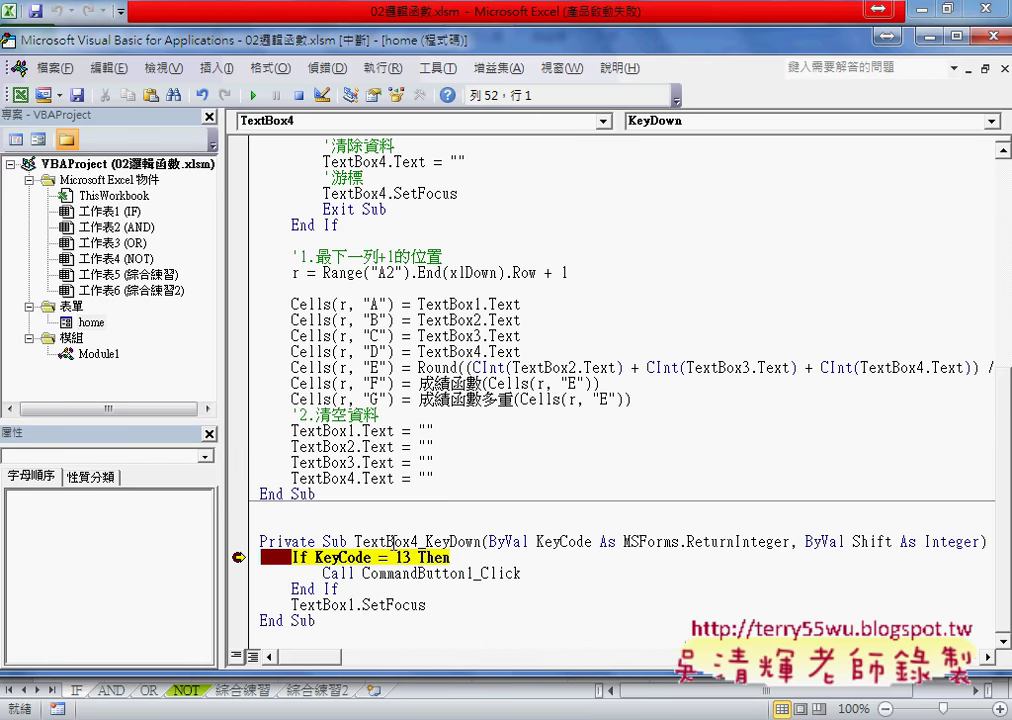
Move TextBox1.SetFocus below the Call line, delete the blank line, and remove the breakpoint
{"action": "mouse_move", "coordinate": [350, 559]}
{"action": "left_click_drag", "start_coordinate": [428, 605], "coordinate": [291, 605]}
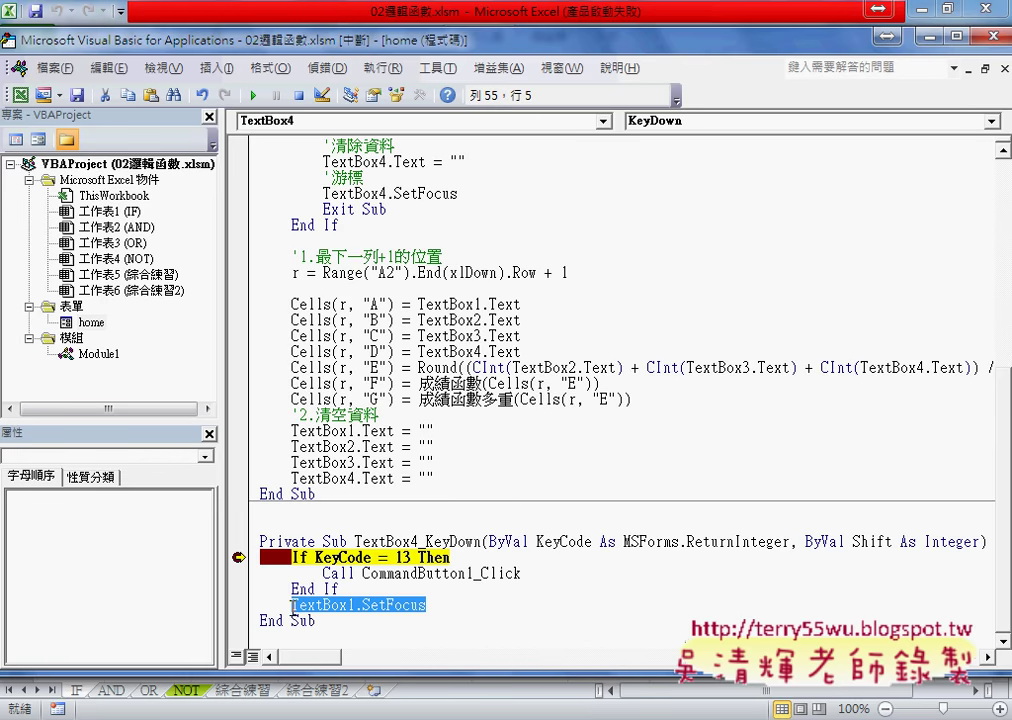
{"action": "left_click_drag", "start_coordinate": [475, 612], "coordinate": [521, 573]}
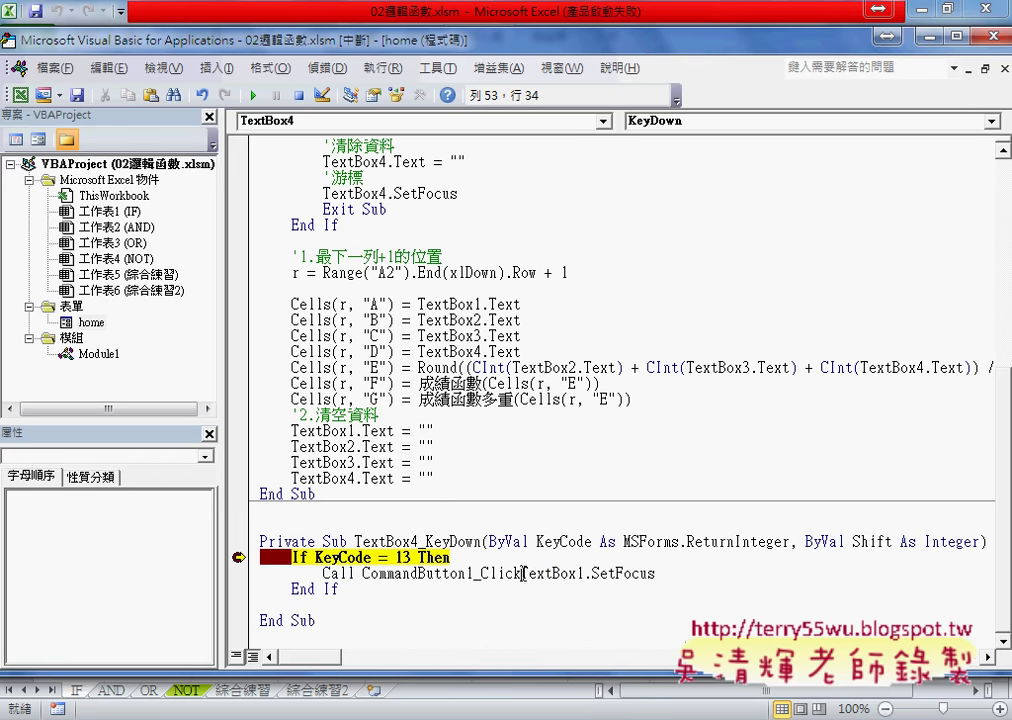
{"action": "key", "text": "Return"}
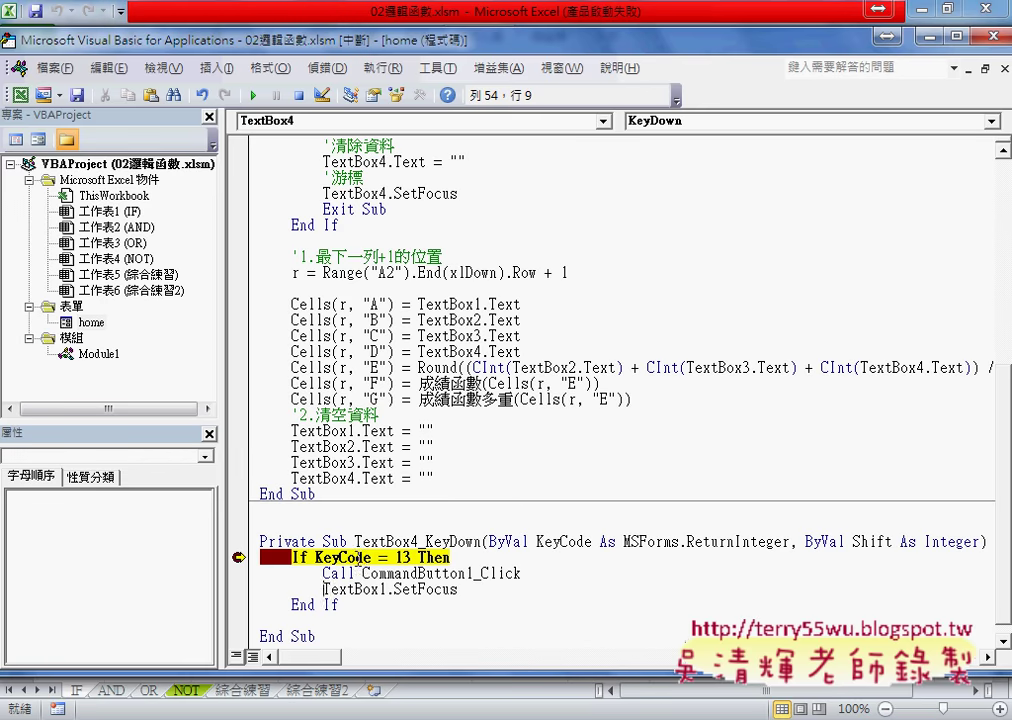
{"action": "left_click", "coordinate": [350, 605]}
{"action": "key", "text": "Delete"}
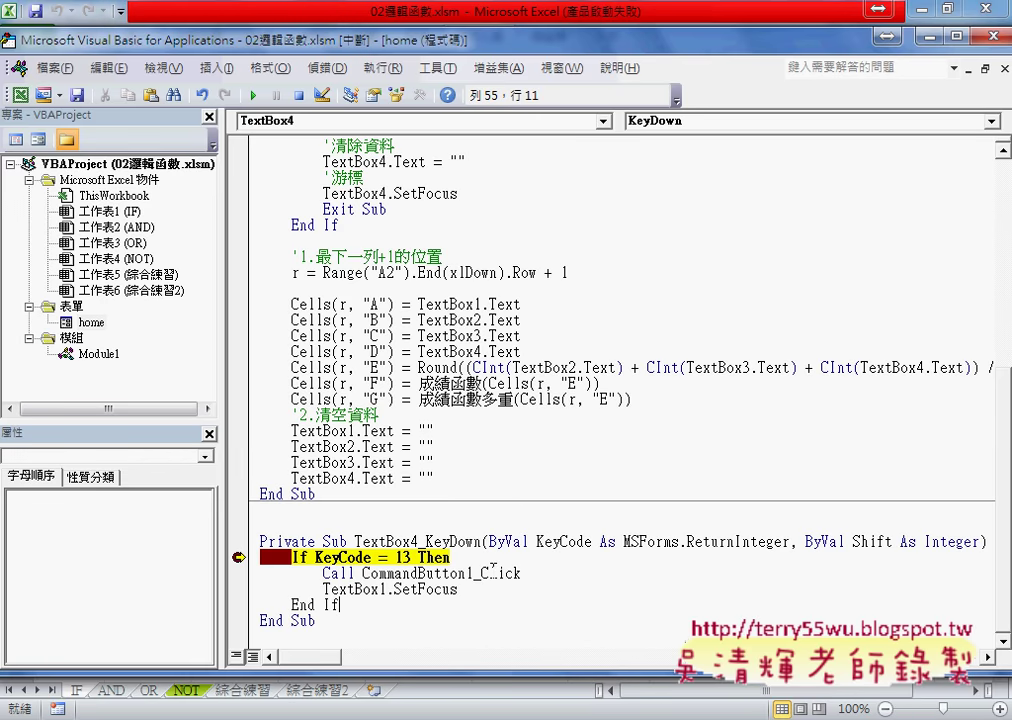
{"action": "key", "text": "F8"}
{"action": "key", "text": "F8"}
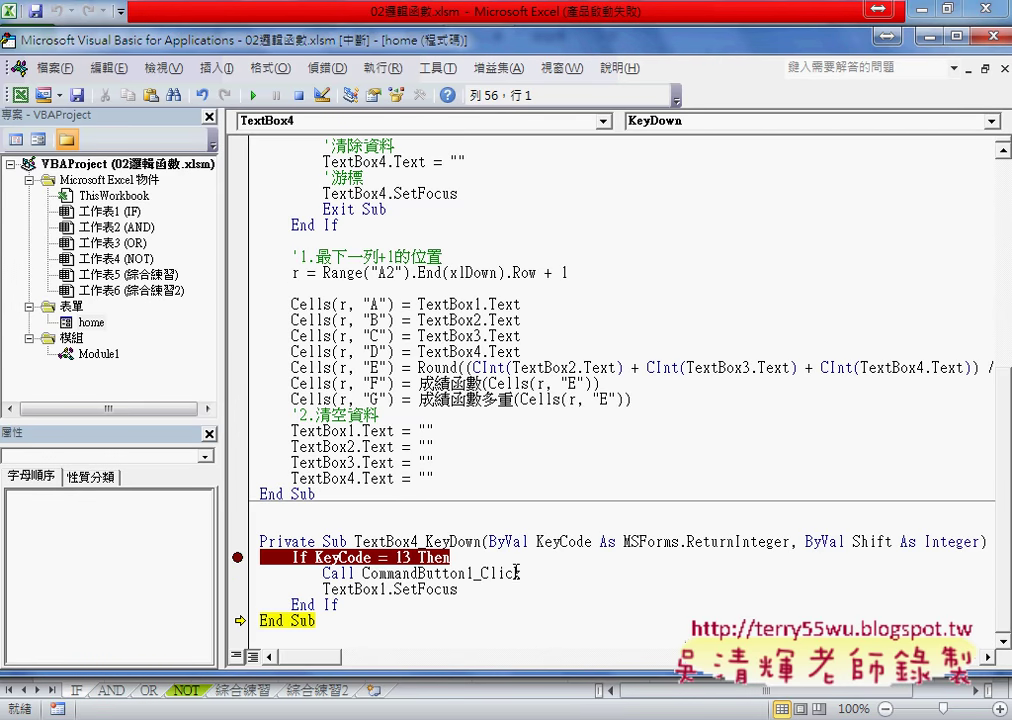
{"action": "left_click", "coordinate": [238, 560]}
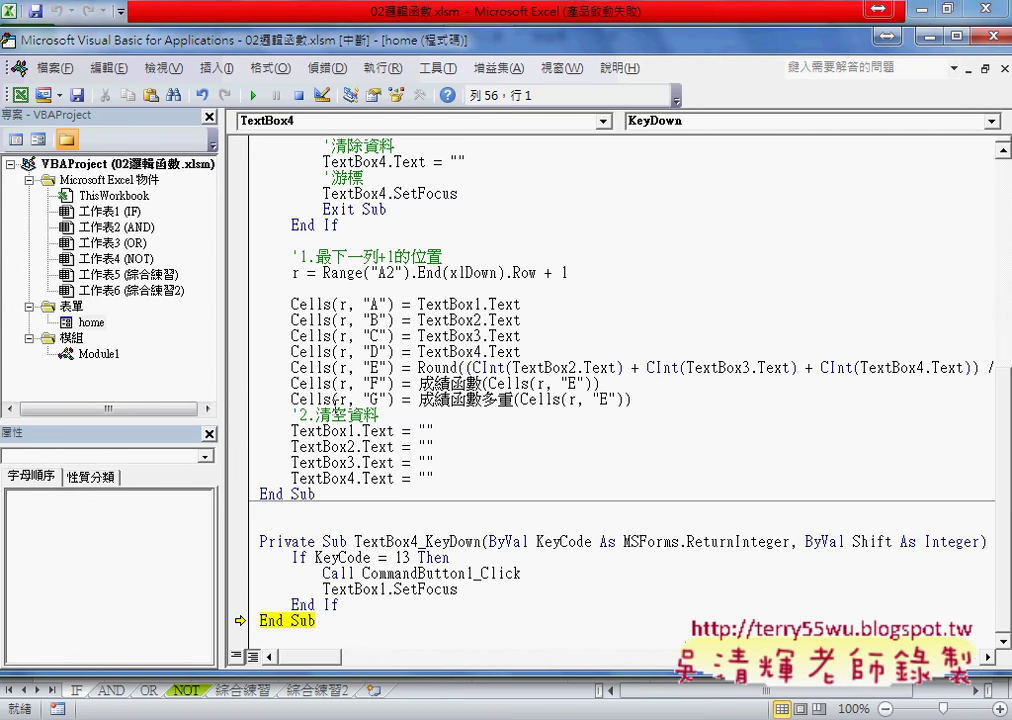
Add student aaa with 面試考核 score 40 to row 10, then close the running grade form
{"action": "key", "text": "F8"}
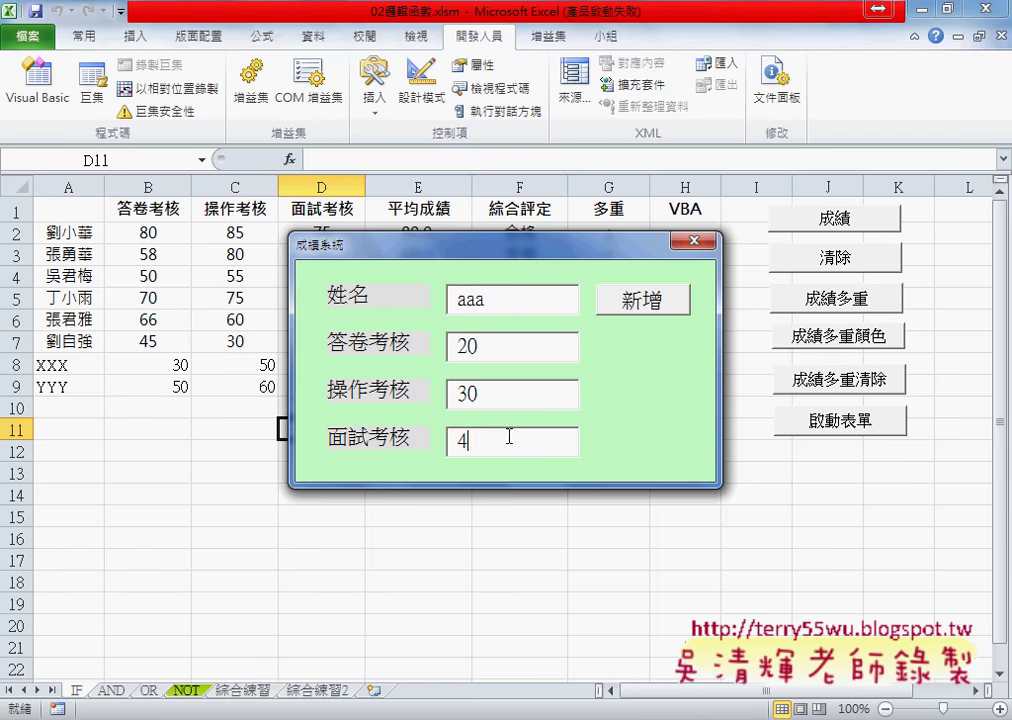
{"action": "type", "text": "0"}
{"action": "left_click", "coordinate": [658, 308]}
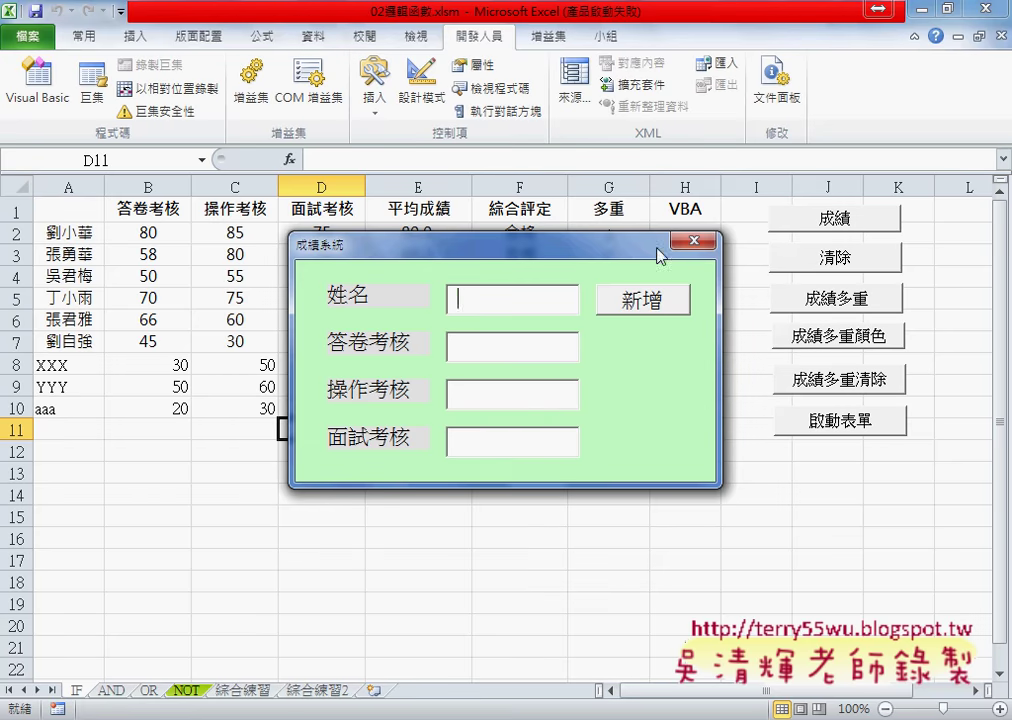
{"action": "left_click_drag", "start_coordinate": [600, 243], "coordinate": [713, 77]}
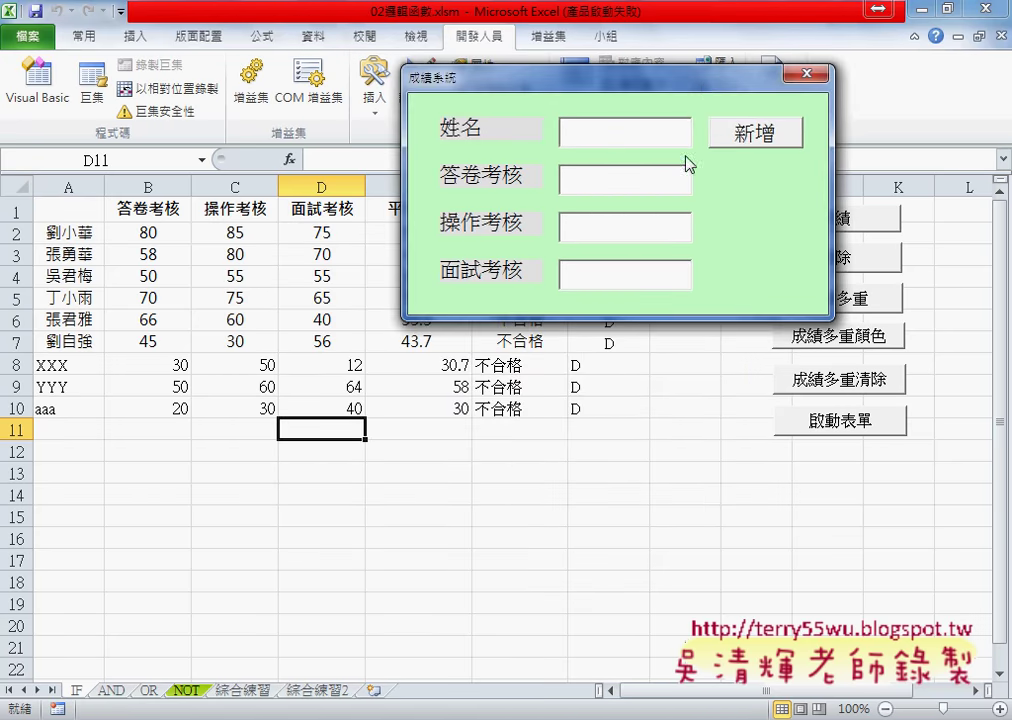
{"action": "left_click", "coordinate": [811, 74]}
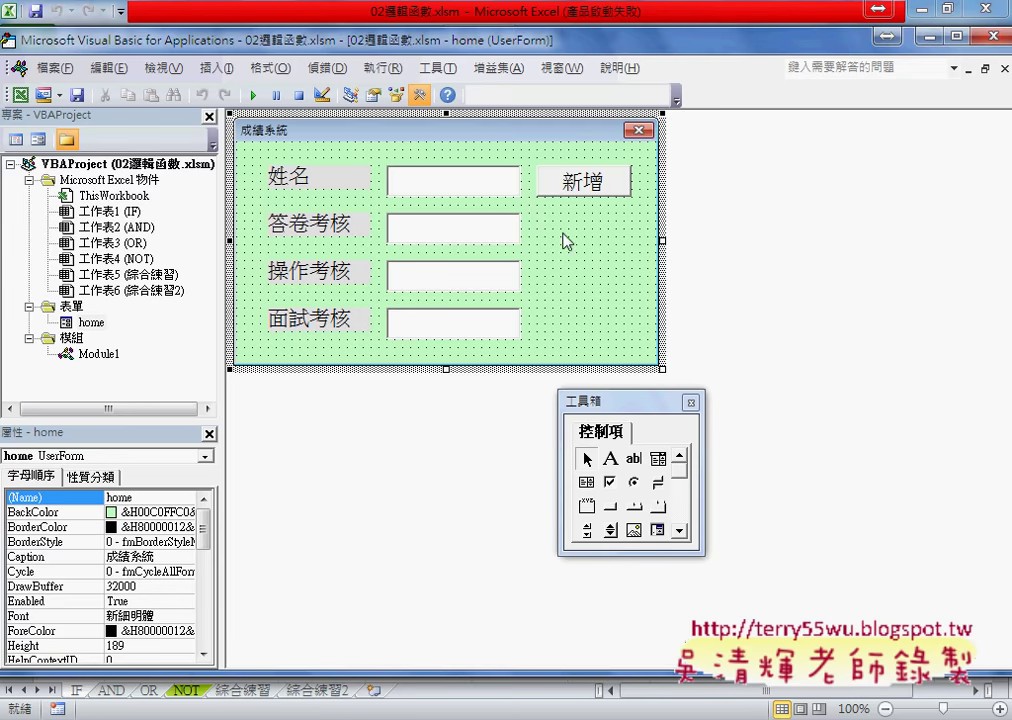
Show TextBox4_KeyDown's KeyCode = 13, CommandButton1_Click and TextBox1.SetFocus lines
{"action": "left_click", "coordinate": [472, 330]}
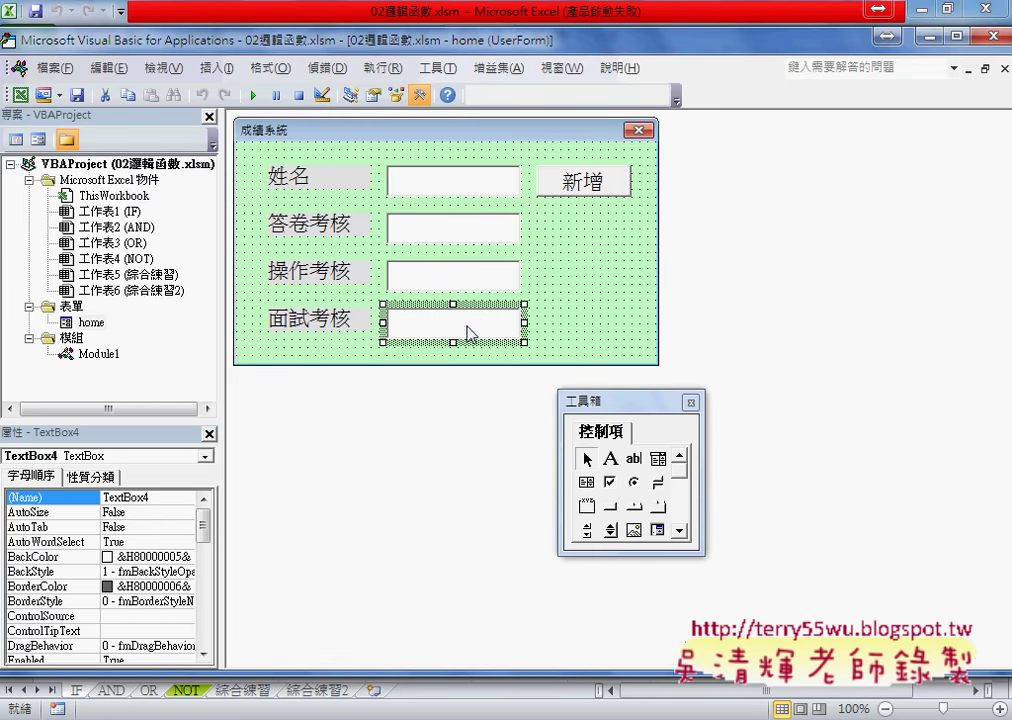
{"action": "double_click", "coordinate": [449, 332]}
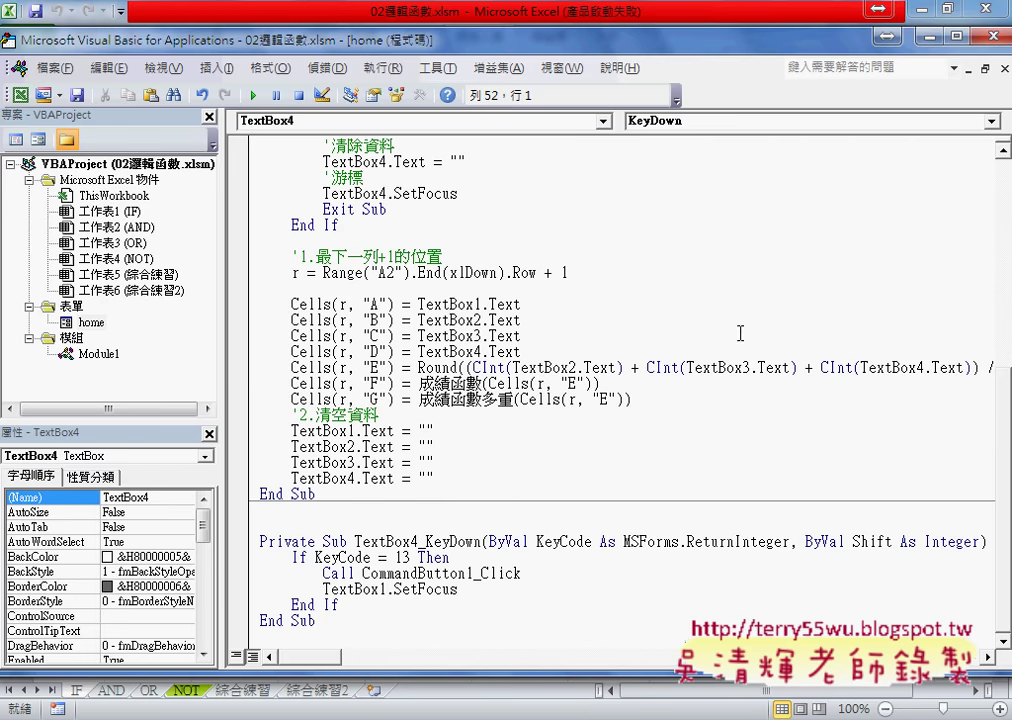
{"action": "left_click_drag", "start_coordinate": [315, 557], "coordinate": [410, 557]}
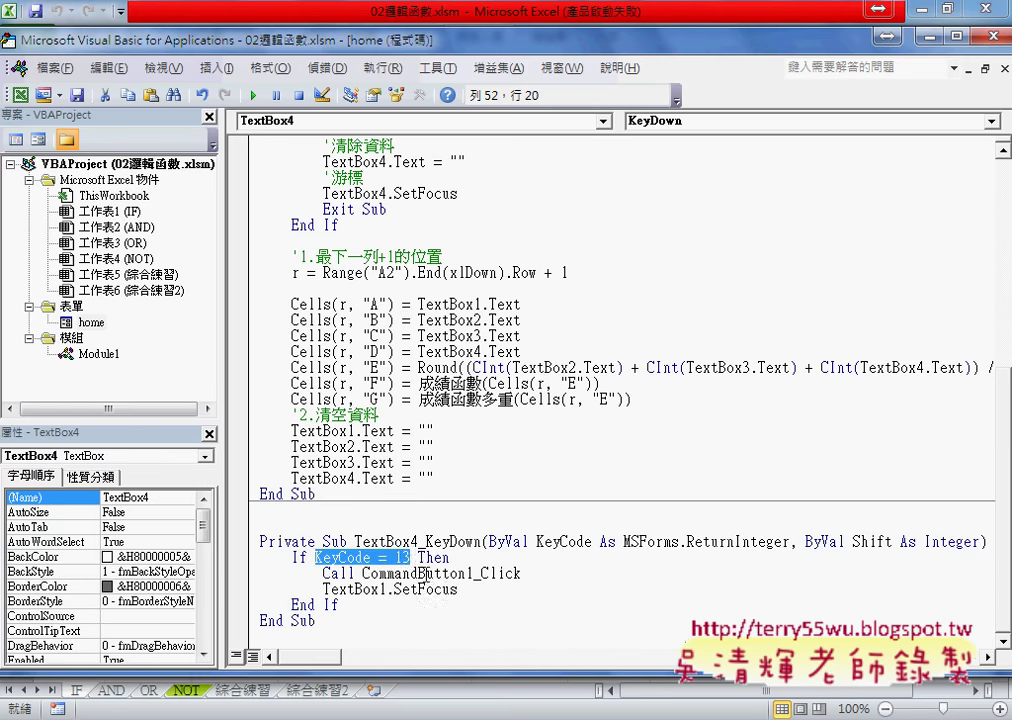
{"action": "left_click_drag", "start_coordinate": [362, 573], "coordinate": [527, 578]}
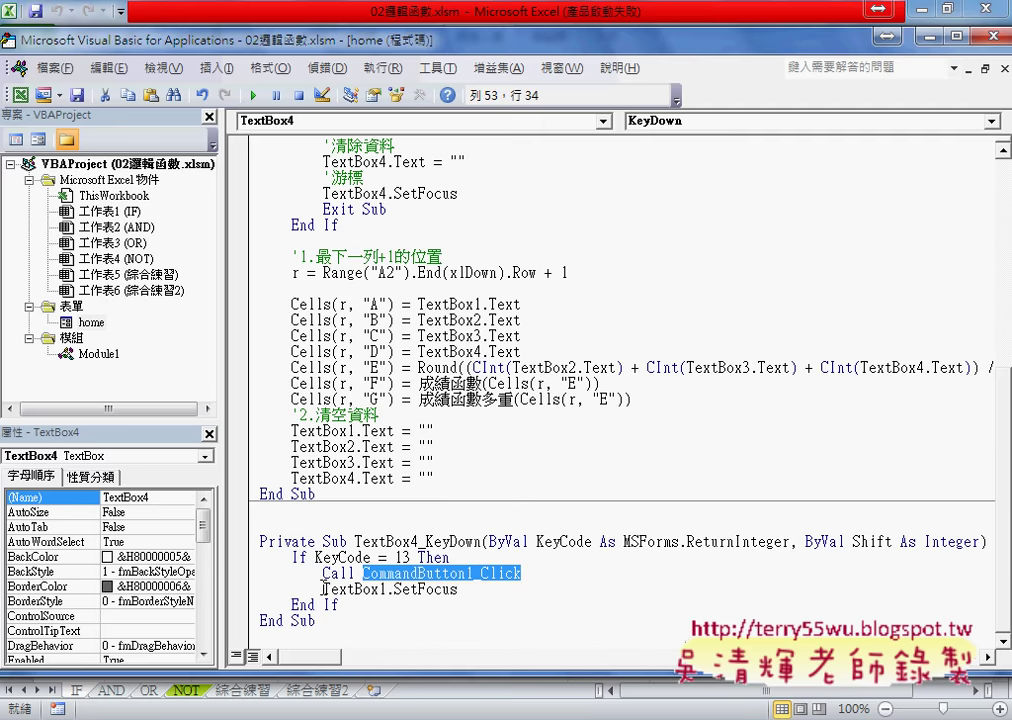
{"action": "left_click_drag", "start_coordinate": [322, 589], "coordinate": [462, 590]}
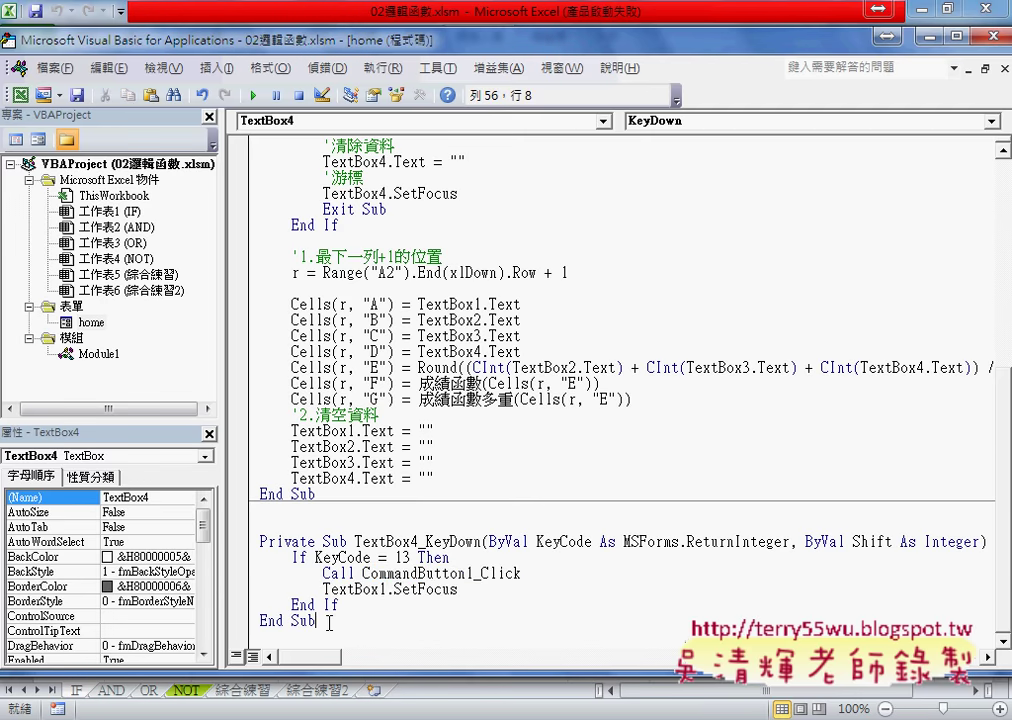
Copy the entire TextBox4_KeyDown procedure to the clipboard
{"action": "left_click_drag", "start_coordinate": [348, 619], "coordinate": [255, 541]}
{"action": "right_click", "coordinate": [335, 550]}
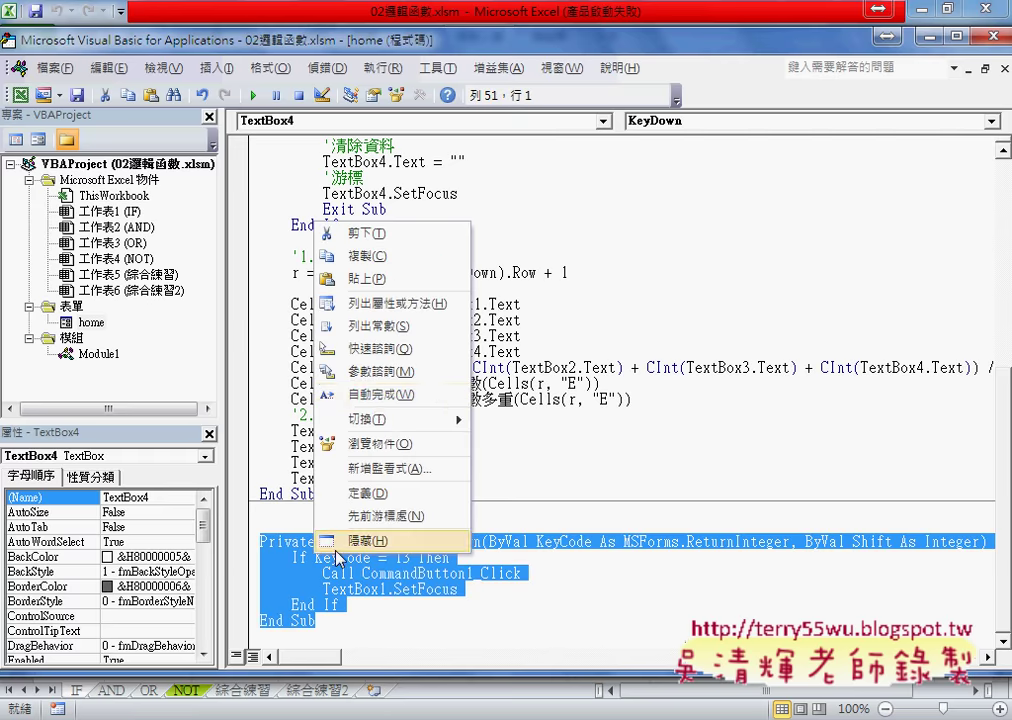
{"action": "left_click", "coordinate": [355, 256]}
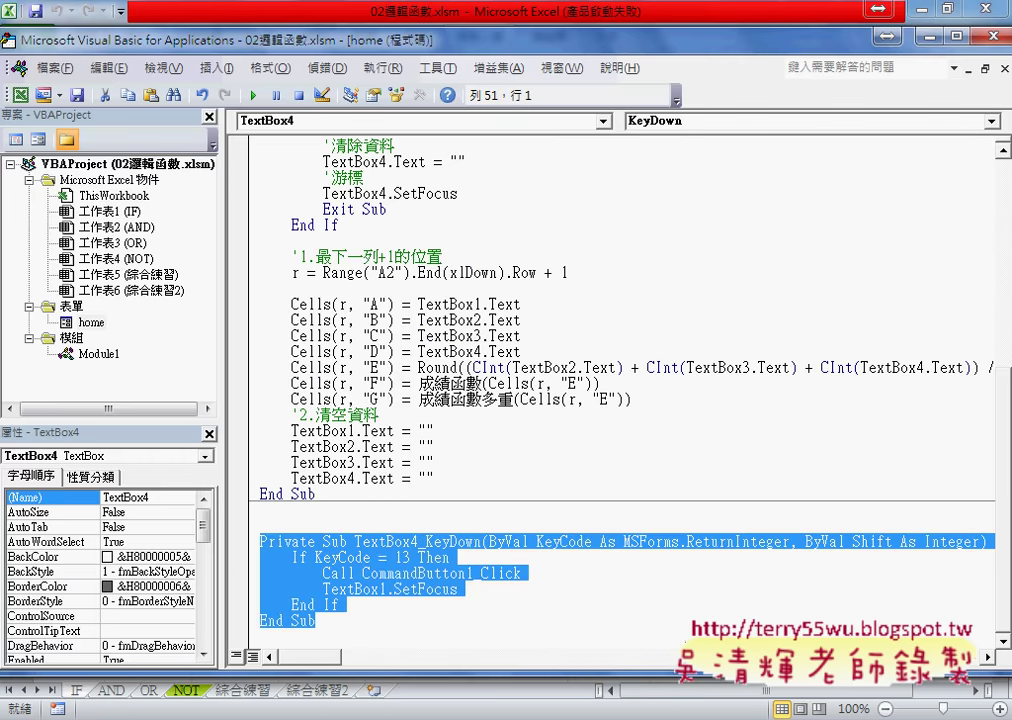
In 程式碼.docx, paste TextBox4_KeyDown over the old txt04_KeyDown code under 如何按ENTER直接輸入資料
{"action": "key", "text": "alt+Tab"}
{"action": "scroll", "coordinate": [423, 487], "scroll_direction": "up", "scroll_amount": 2}
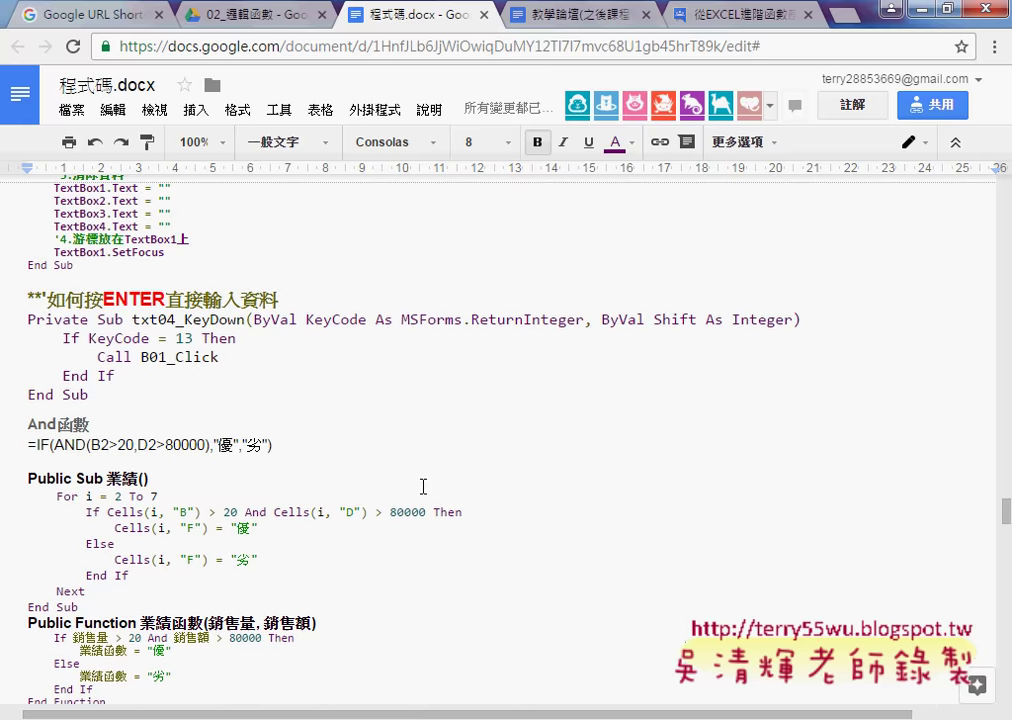
{"action": "scroll", "coordinate": [423, 487], "scroll_direction": "down", "scroll_amount": 1}
{"action": "left_click_drag", "start_coordinate": [46, 335], "coordinate": [280, 337]}
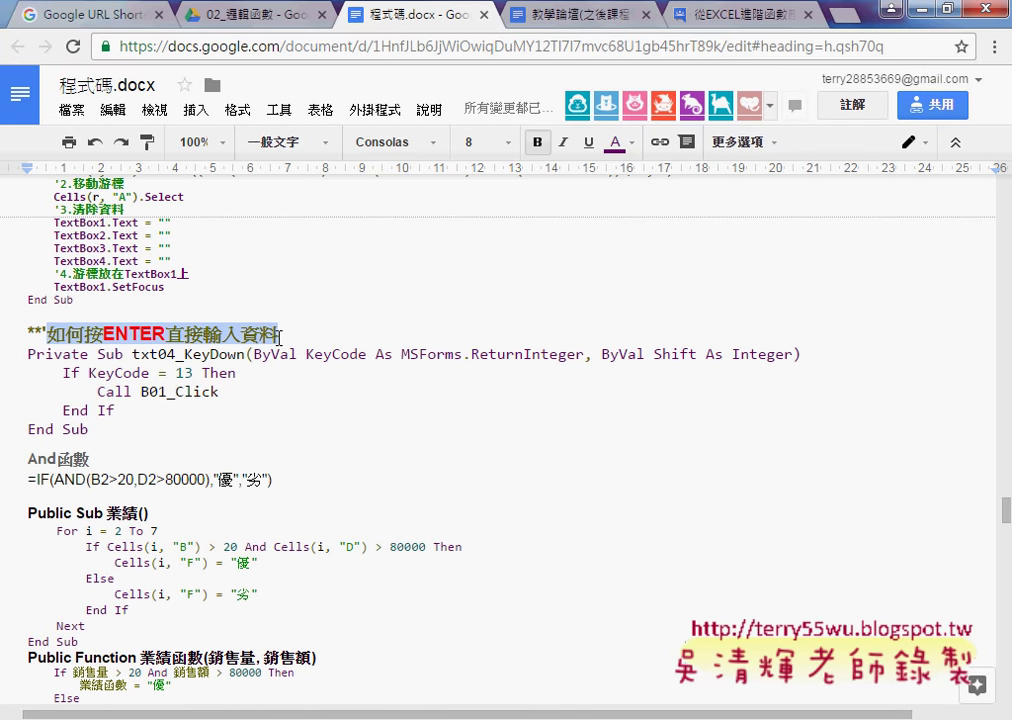
{"action": "left_click_drag", "start_coordinate": [129, 428], "coordinate": [19, 352]}
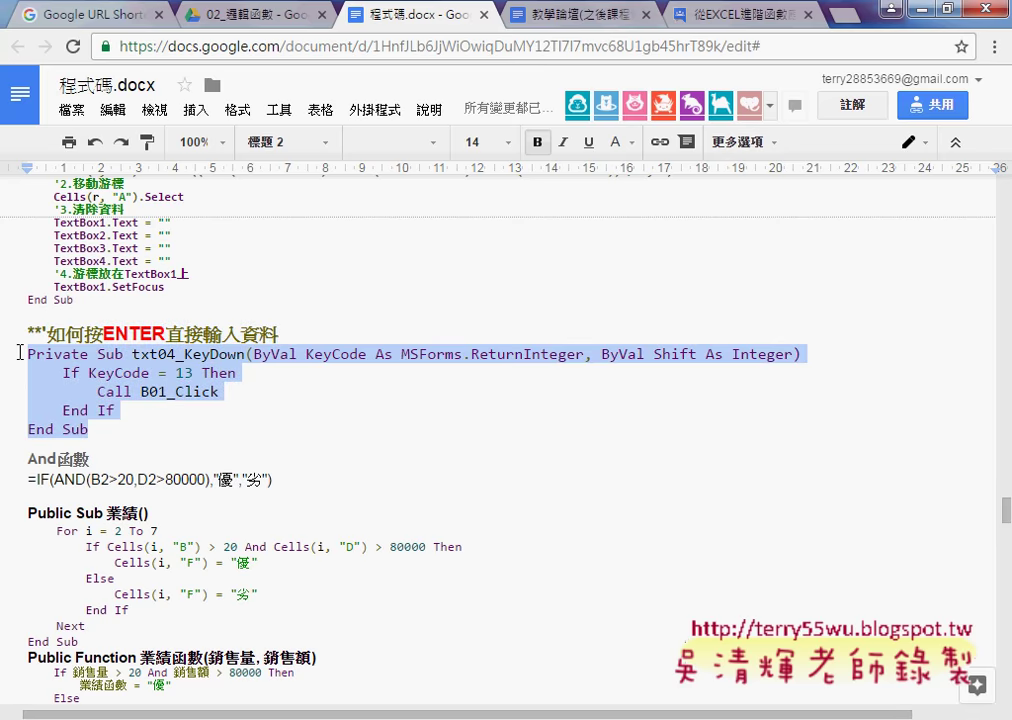
{"action": "type", "text": "Private Sub TextBox4_KeyDown(ByVal KeyCode As MSForms.ReturnInteger, ByVal Shift As Integer)     If KeyCode = 13 Then         Call CommandButton1_Click         TextBox1.SetFocus     End If End Sub"}
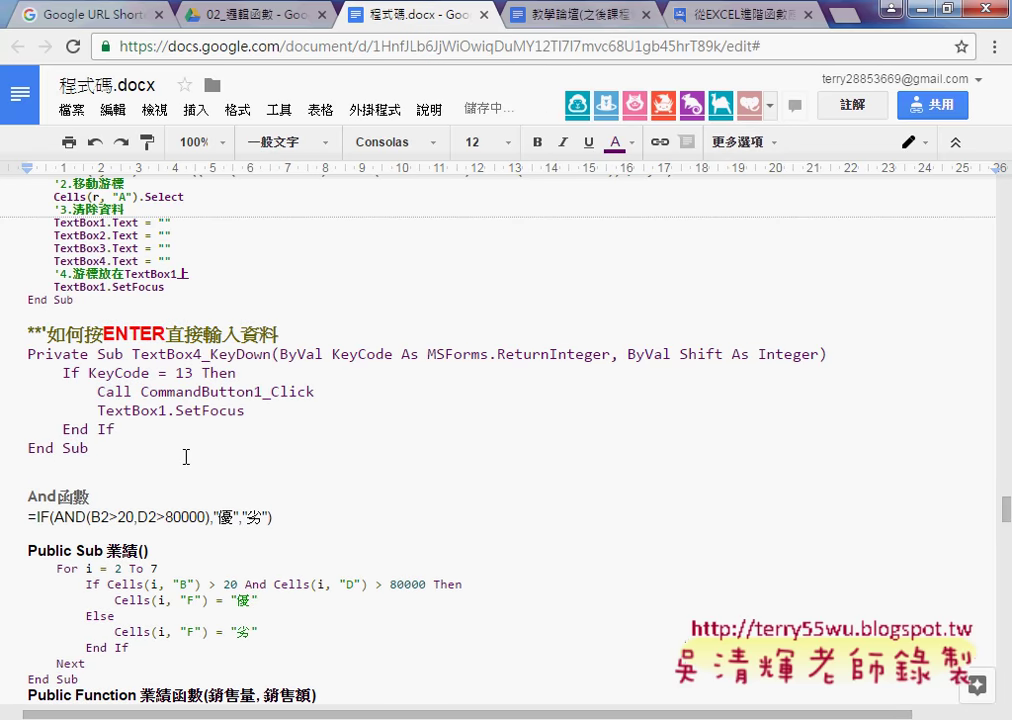
{"action": "left_click", "coordinate": [139, 449]}
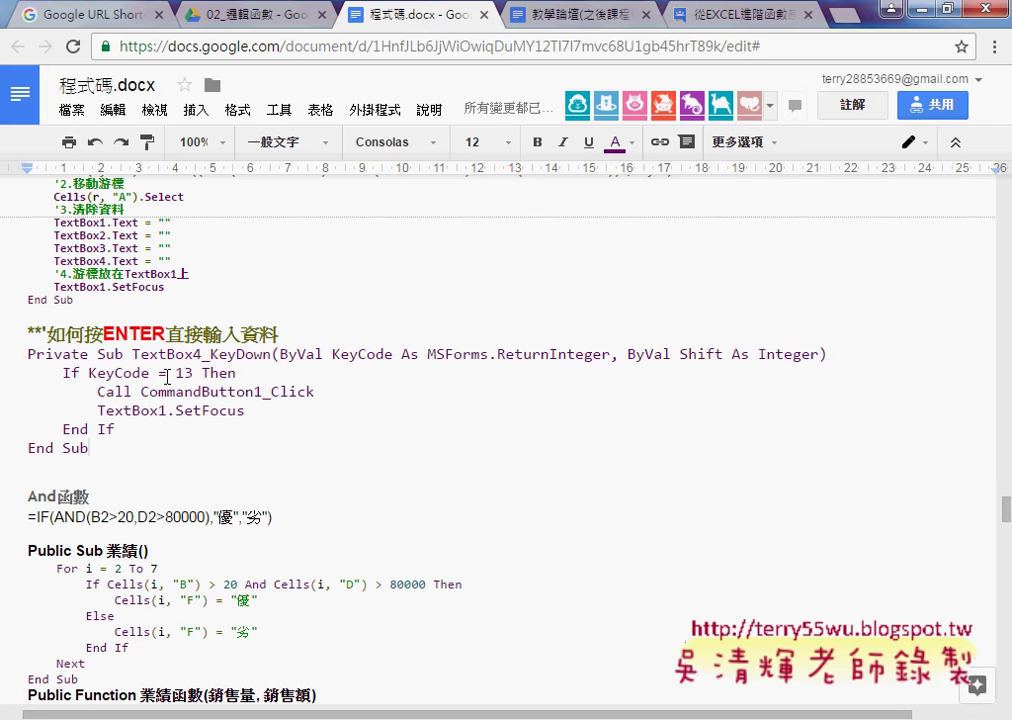
Highlight KeyDown, CommandButton1_Click and TextBox1.SetFocus in yellow
{"action": "double_click", "coordinate": [222, 354]}
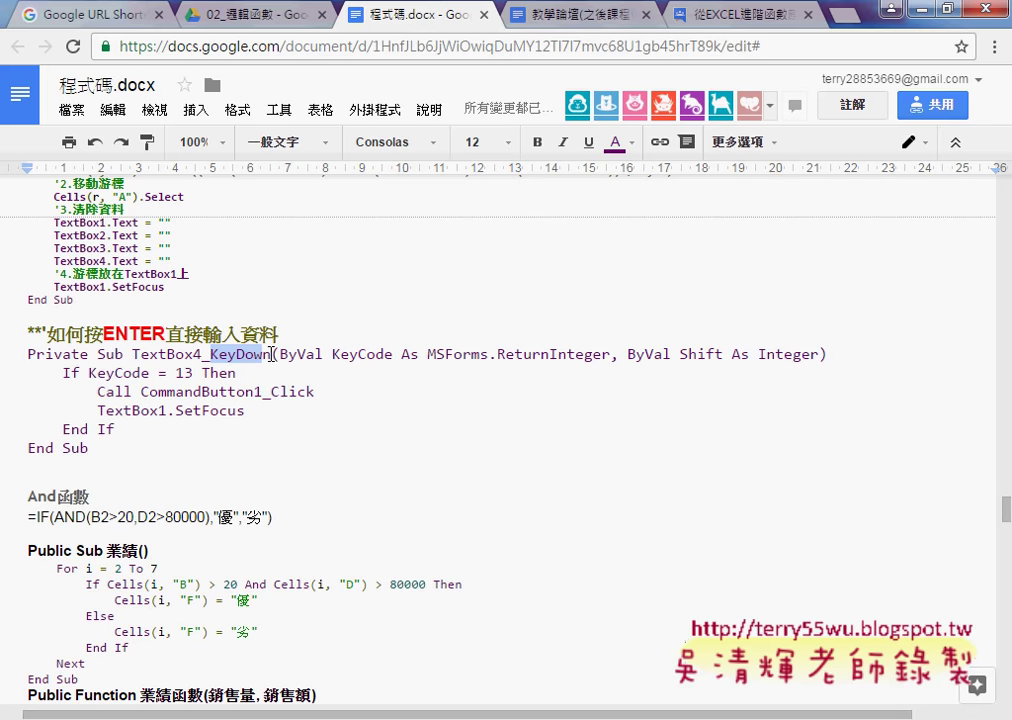
{"action": "left_click", "coordinate": [615, 142]}
{"action": "left_click", "coordinate": [718, 188]}
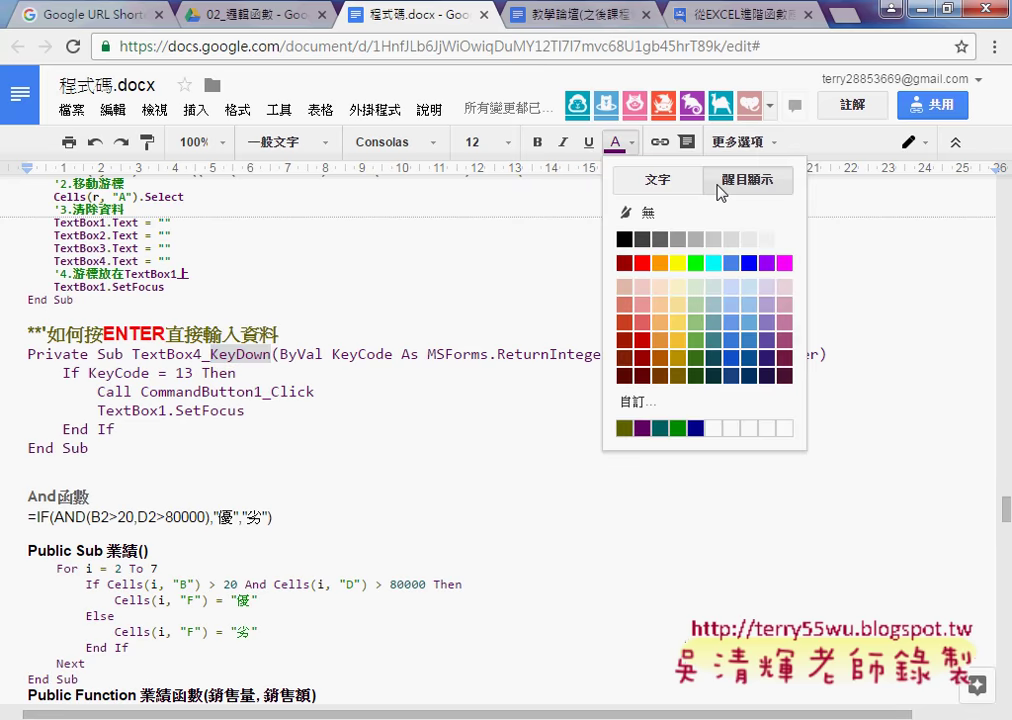
{"action": "left_click", "coordinate": [681, 264]}
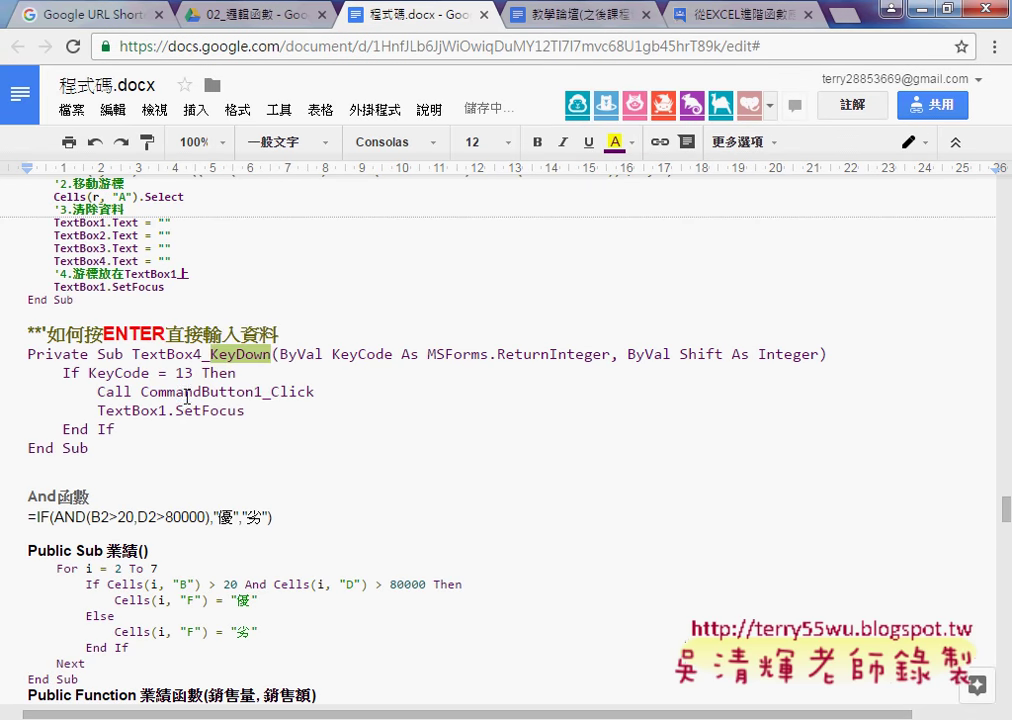
{"action": "left_click_drag", "start_coordinate": [141, 392], "coordinate": [315, 392]}
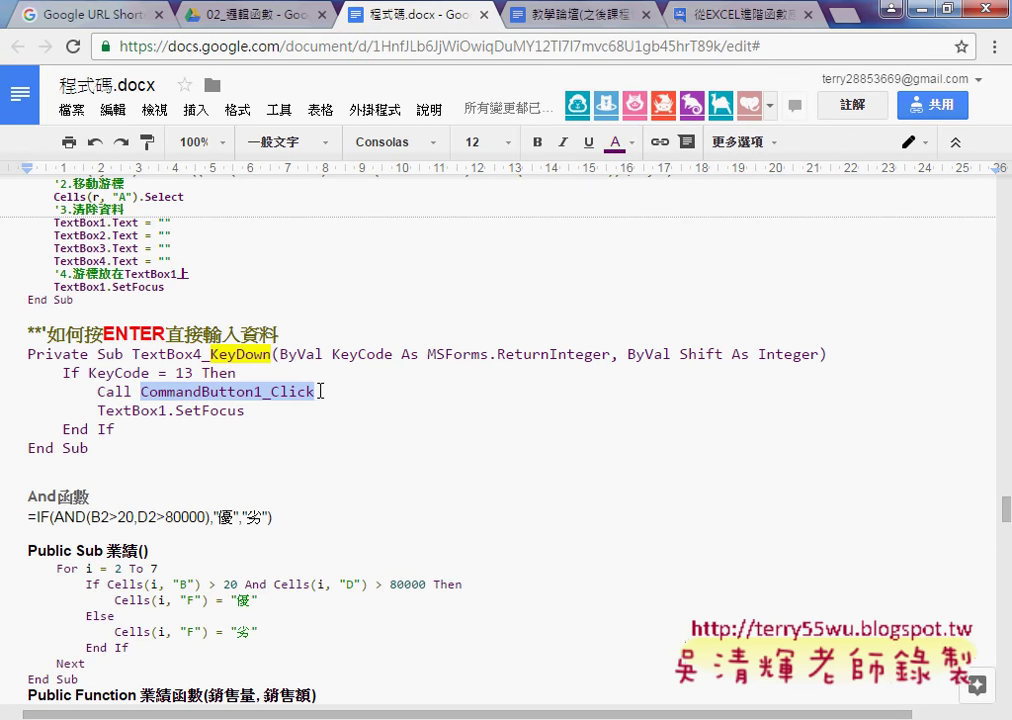
{"action": "left_click", "coordinate": [615, 142]}
{"action": "left_click", "coordinate": [699, 306]}
{"action": "left_click_drag", "start_coordinate": [97, 410], "coordinate": [245, 410]}
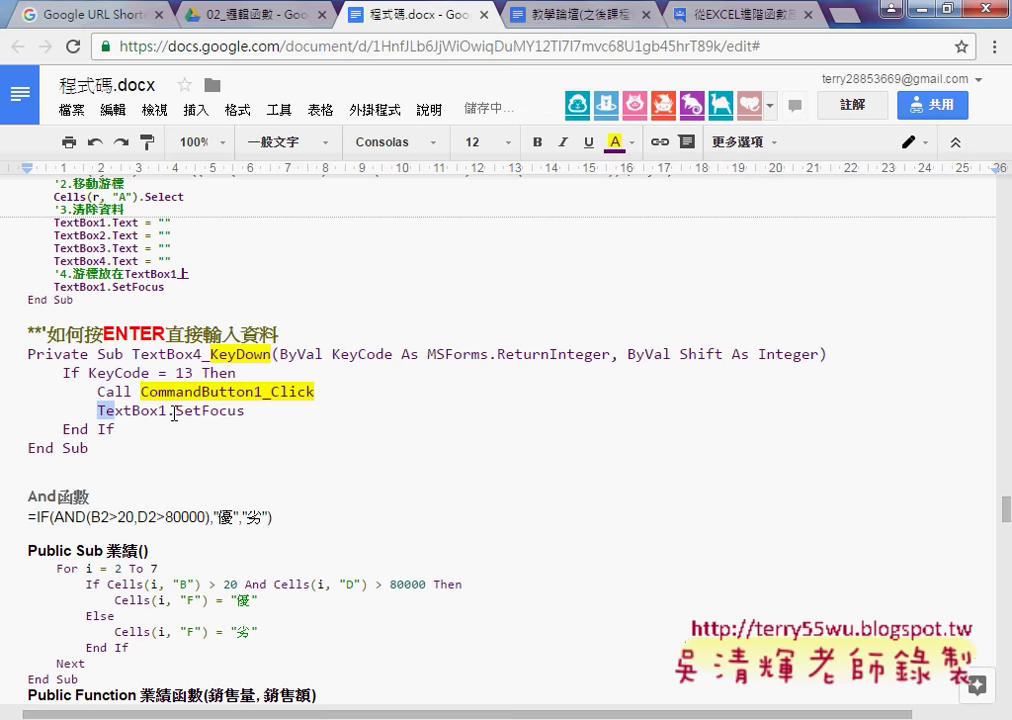
{"action": "left_click", "coordinate": [619, 156]}
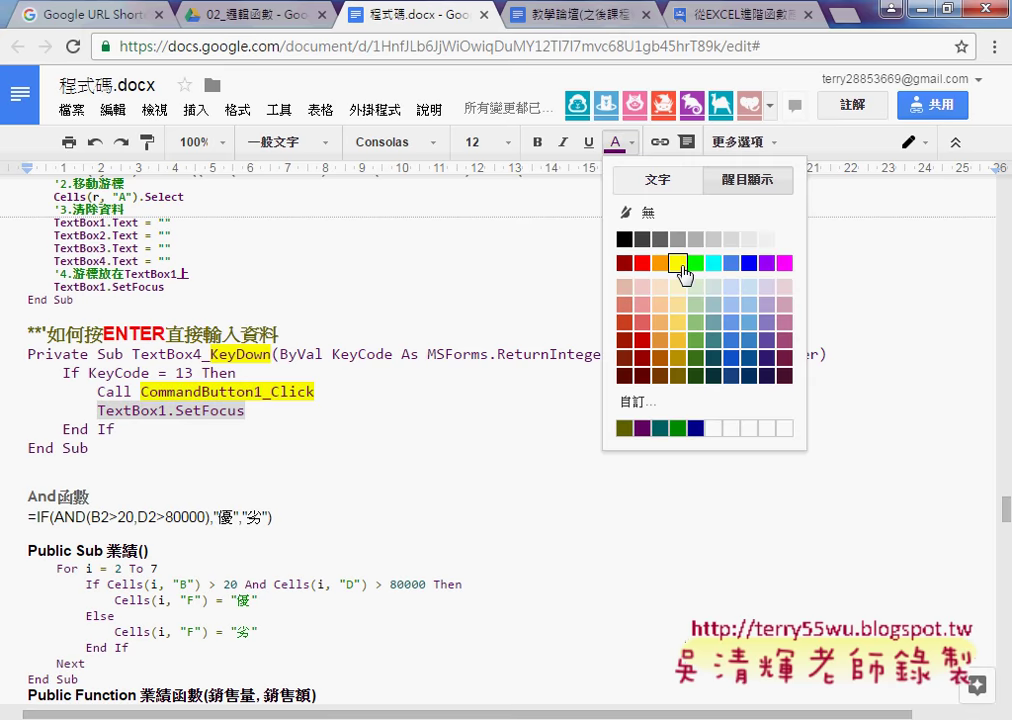
{"action": "left_click", "coordinate": [678, 264]}
{"action": "left_click", "coordinate": [567, 424]}
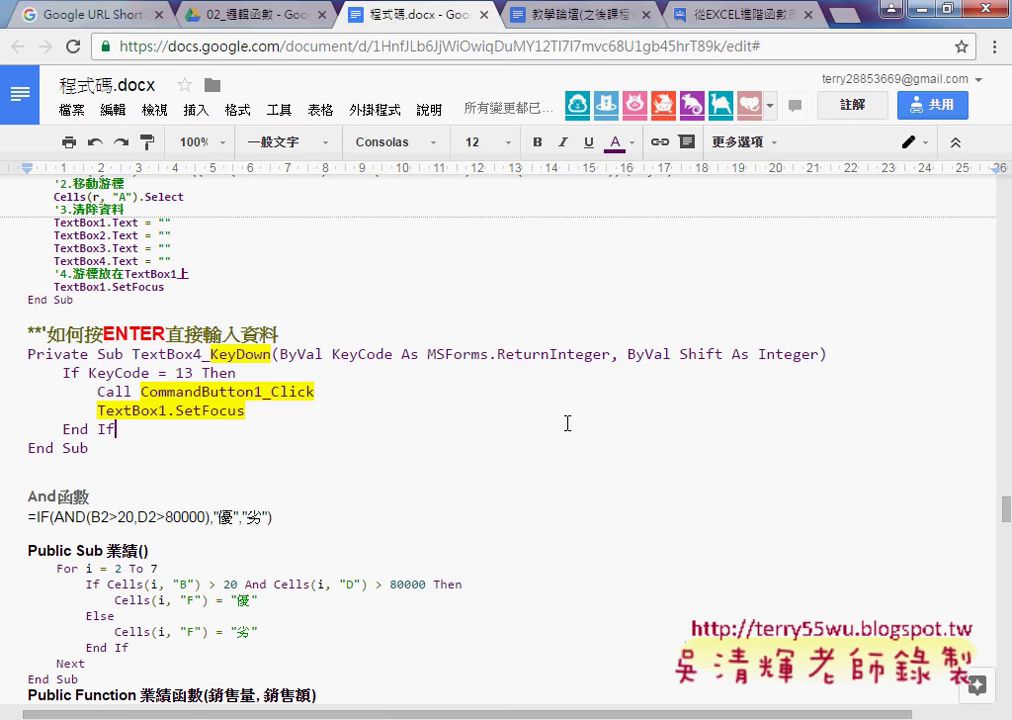
Scroll past the form-design screenshots to the UserForm_Activate and B01_Click procedures
{"action": "scroll", "coordinate": [583, 377], "scroll_direction": "down", "scroll_amount": 5}
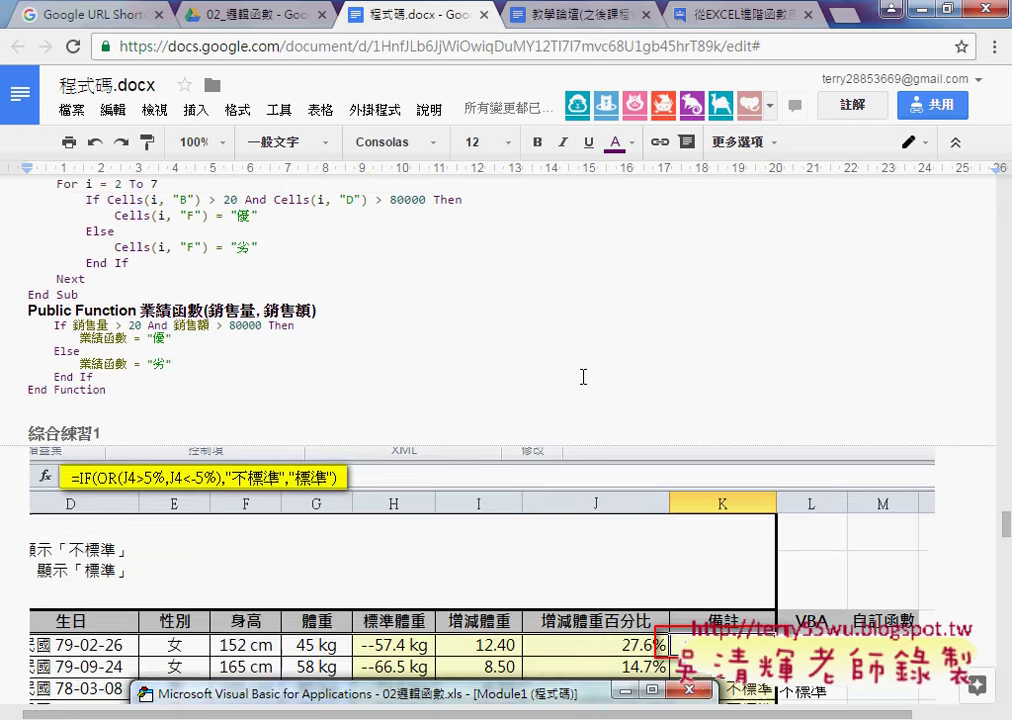
{"action": "scroll", "coordinate": [582, 376], "scroll_direction": "down", "scroll_amount": 1}
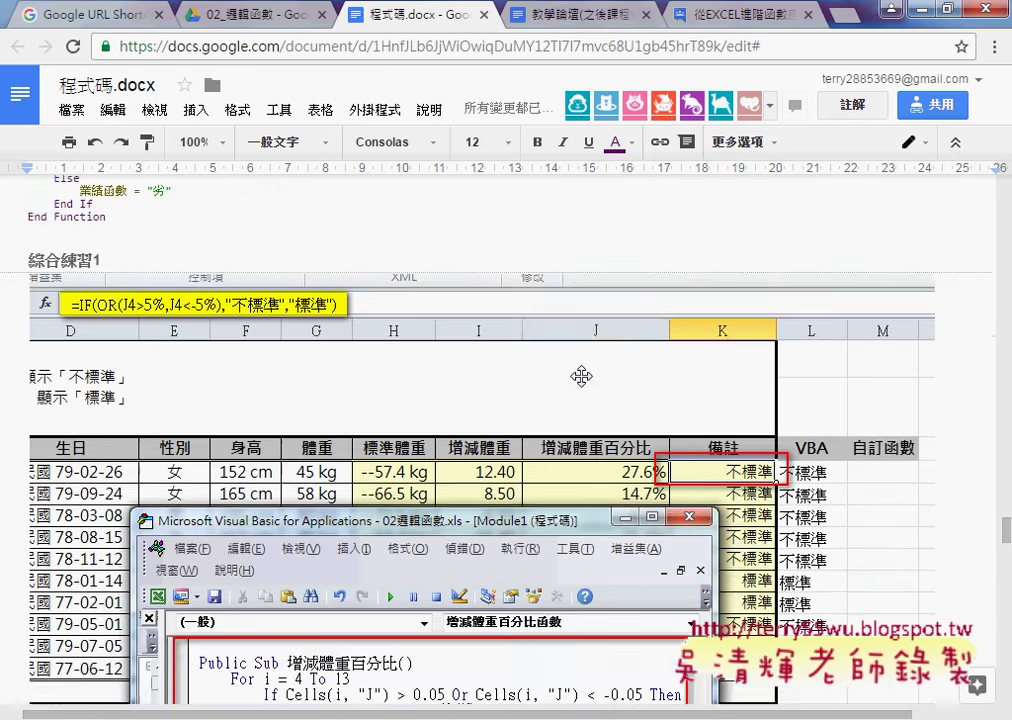
{"action": "scroll", "coordinate": [582, 376], "scroll_direction": "down", "scroll_amount": 1}
{"action": "scroll", "coordinate": [583, 377], "scroll_direction": "down", "scroll_amount": 3}
{"action": "scroll", "coordinate": [583, 377], "scroll_direction": "down", "scroll_amount": 1}
{"action": "scroll", "coordinate": [583, 377], "scroll_direction": "down", "scroll_amount": 4}
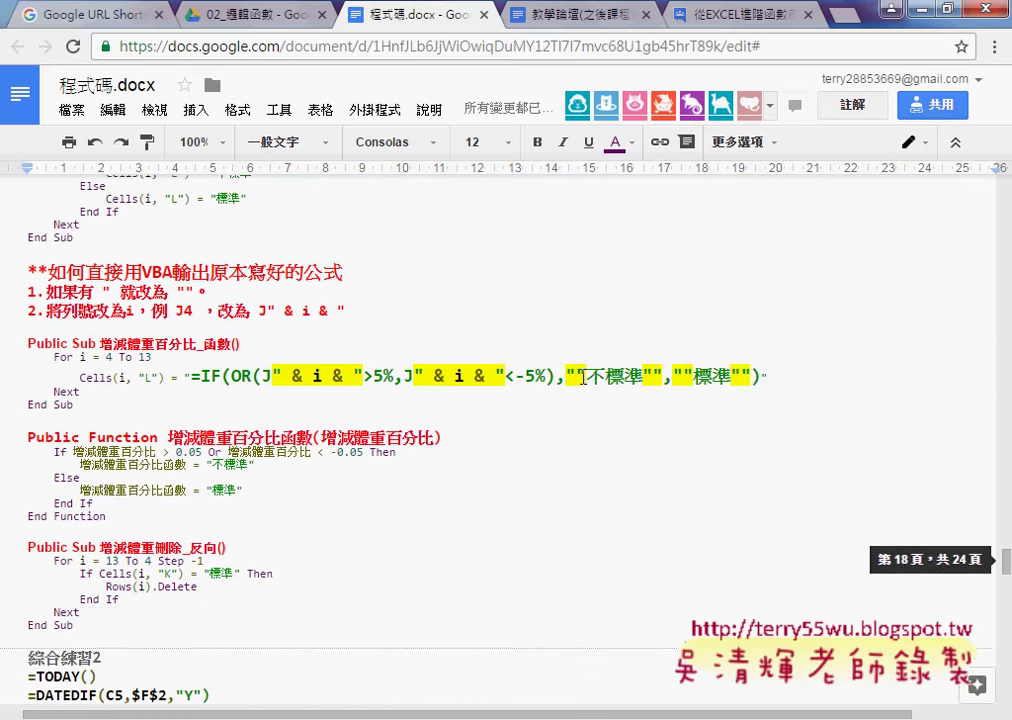
{"action": "scroll", "coordinate": [583, 377], "scroll_direction": "down", "scroll_amount": 2}
{"action": "scroll", "coordinate": [583, 377], "scroll_direction": "down", "scroll_amount": 3}
{"action": "scroll", "coordinate": [583, 377], "scroll_direction": "down", "scroll_amount": 2}
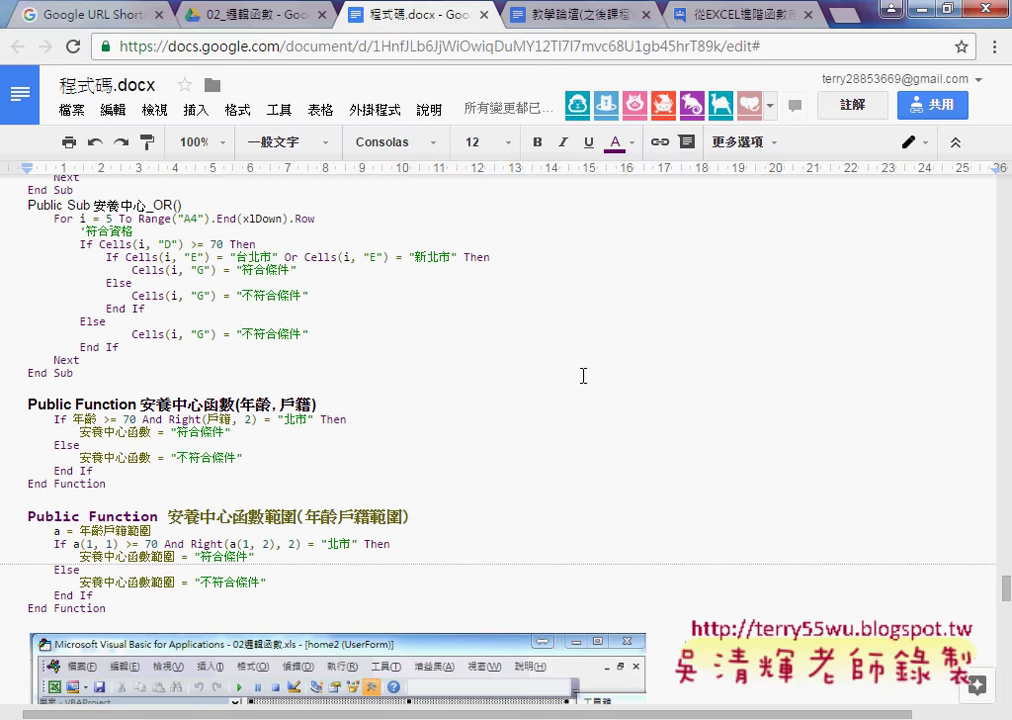
{"action": "scroll", "coordinate": [583, 376], "scroll_direction": "down", "scroll_amount": 3}
{"action": "scroll", "coordinate": [582, 375], "scroll_direction": "down", "scroll_amount": 1}
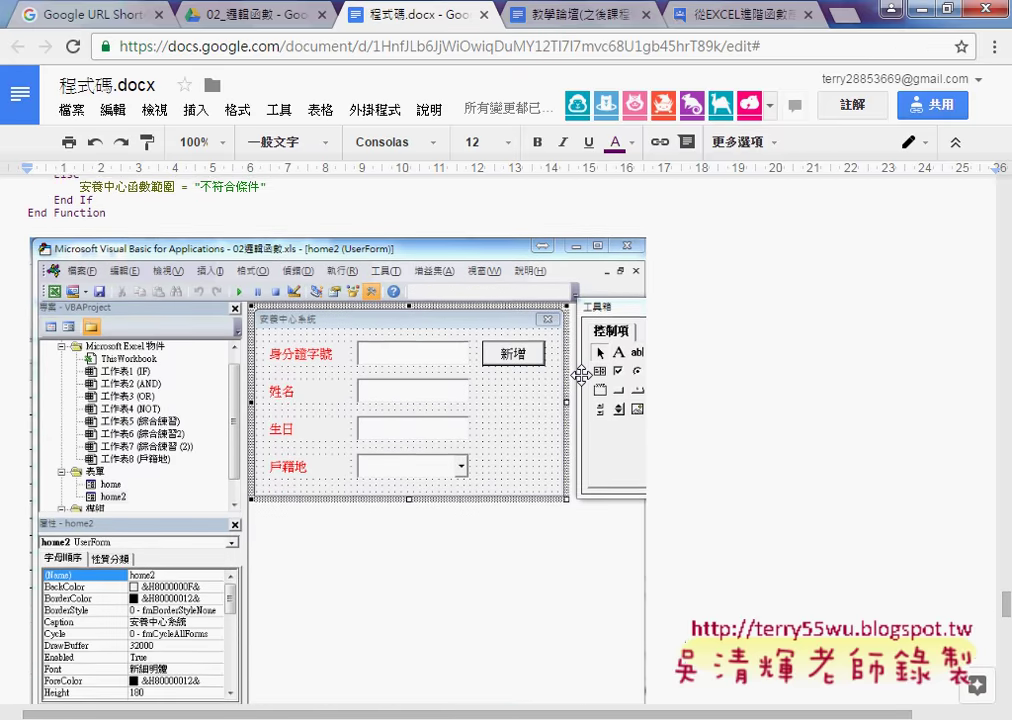
{"action": "scroll", "coordinate": [582, 375], "scroll_direction": "down", "scroll_amount": 1}
{"action": "scroll", "coordinate": [582, 375], "scroll_direction": "down", "scroll_amount": 1}
{"action": "scroll", "coordinate": [582, 375], "scroll_direction": "down", "scroll_amount": 1}
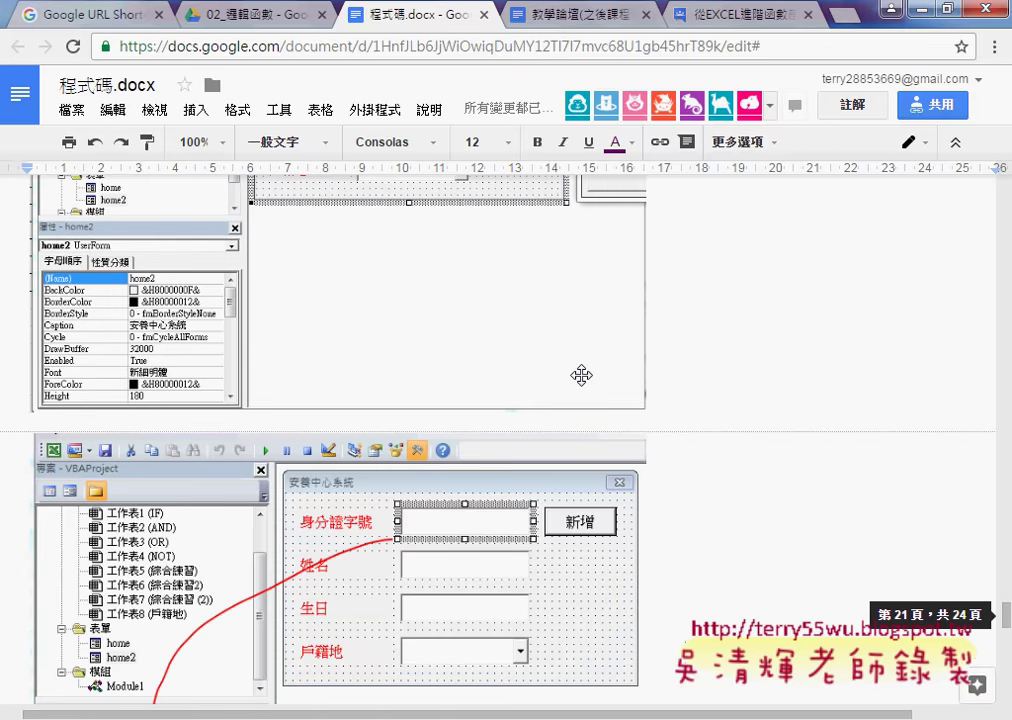
{"action": "scroll", "coordinate": [582, 375], "scroll_direction": "down", "scroll_amount": 2}
{"action": "scroll", "coordinate": [582, 375], "scroll_direction": "down", "scroll_amount": 1}
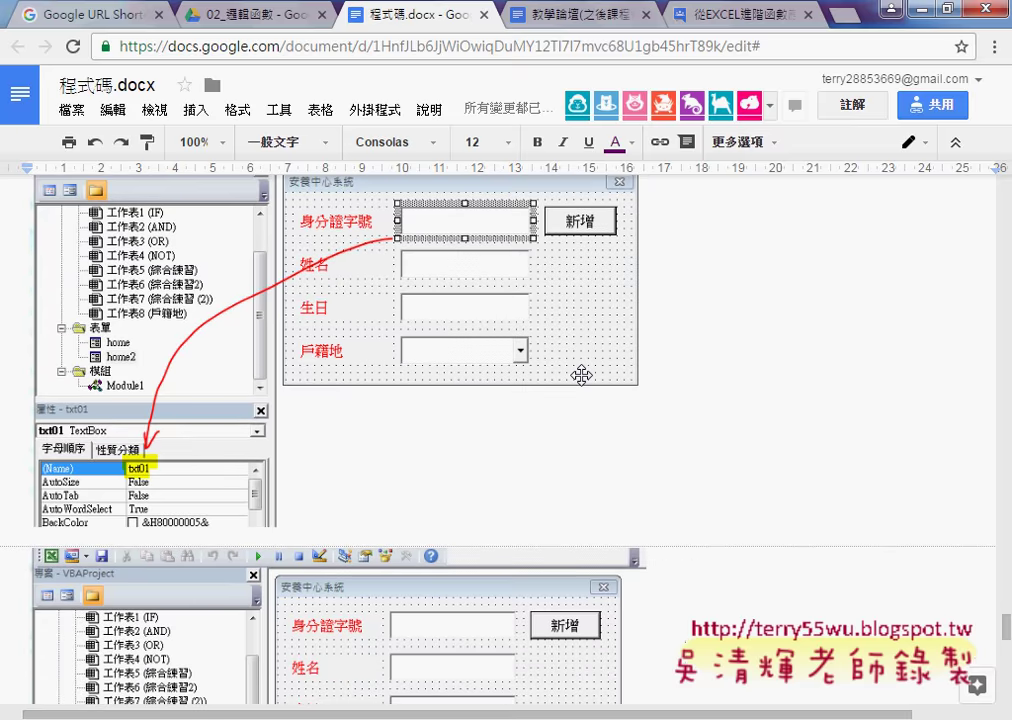
{"action": "scroll", "coordinate": [582, 375], "scroll_direction": "down", "scroll_amount": 1}
{"action": "scroll", "coordinate": [582, 375], "scroll_direction": "down", "scroll_amount": 1}
{"action": "scroll", "coordinate": [582, 375], "scroll_direction": "down", "scroll_amount": 2}
{"action": "scroll", "coordinate": [582, 375], "scroll_direction": "down", "scroll_amount": 2}
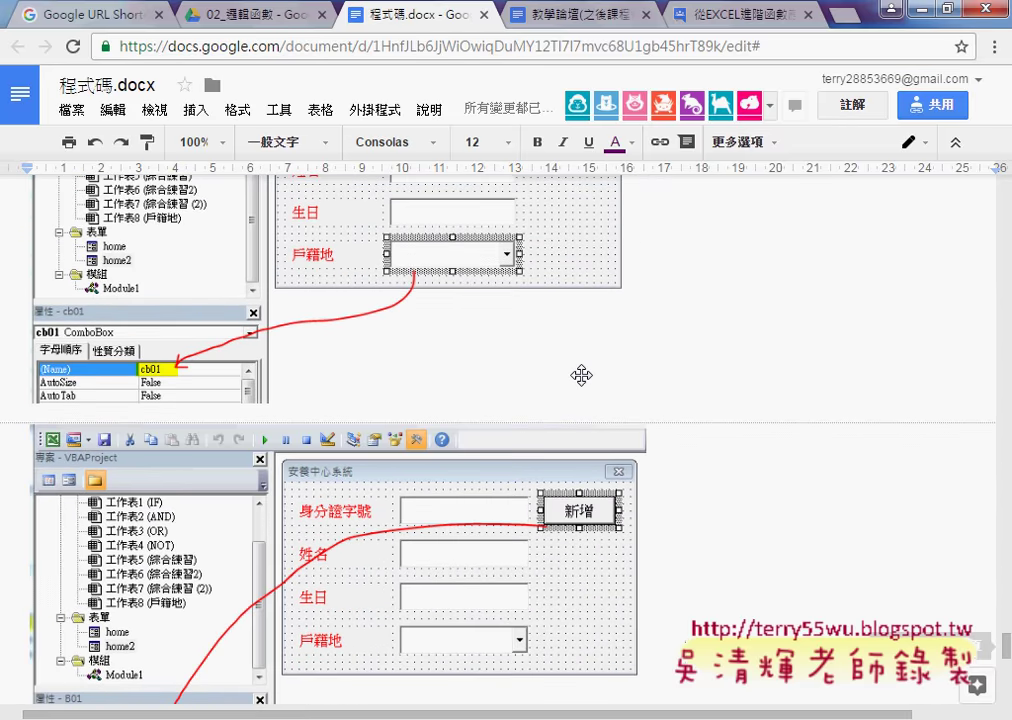
{"action": "scroll", "coordinate": [581, 375], "scroll_direction": "down", "scroll_amount": 1}
{"action": "scroll", "coordinate": [581, 375], "scroll_direction": "down", "scroll_amount": 1}
{"action": "scroll", "coordinate": [581, 375], "scroll_direction": "down", "scroll_amount": 1}
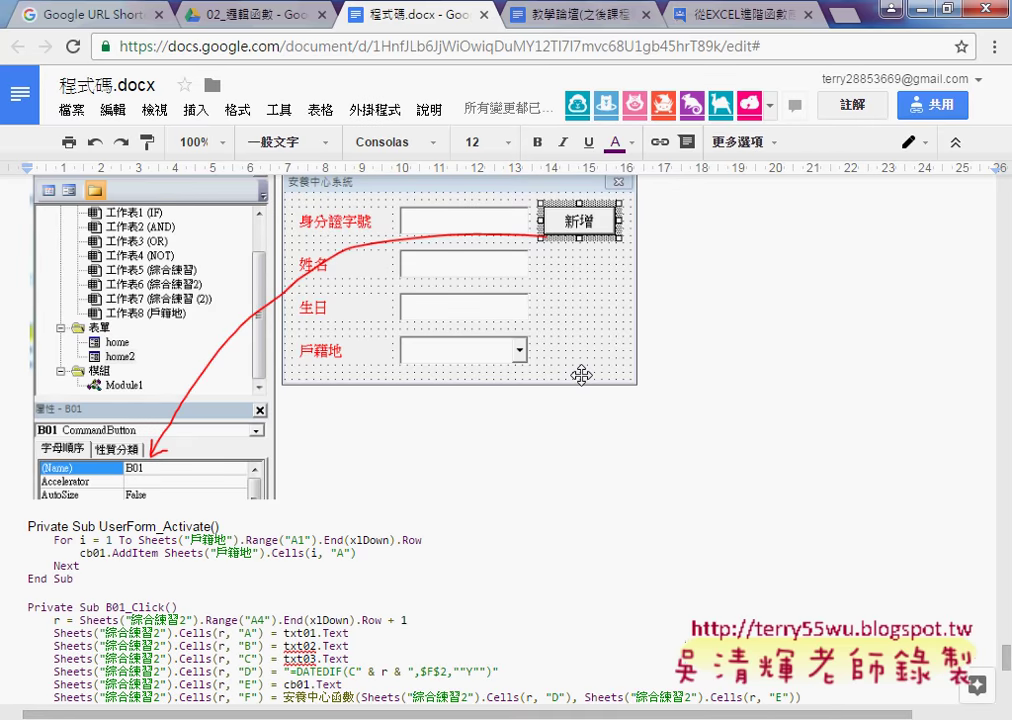
{"action": "scroll", "coordinate": [581, 375], "scroll_direction": "down", "scroll_amount": 2}
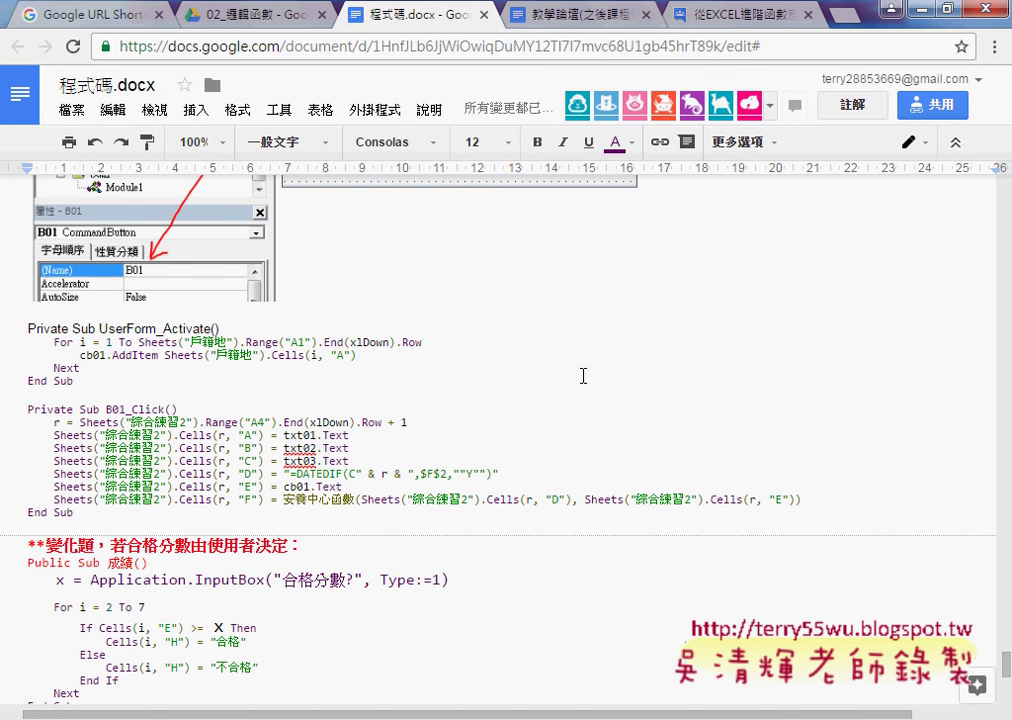